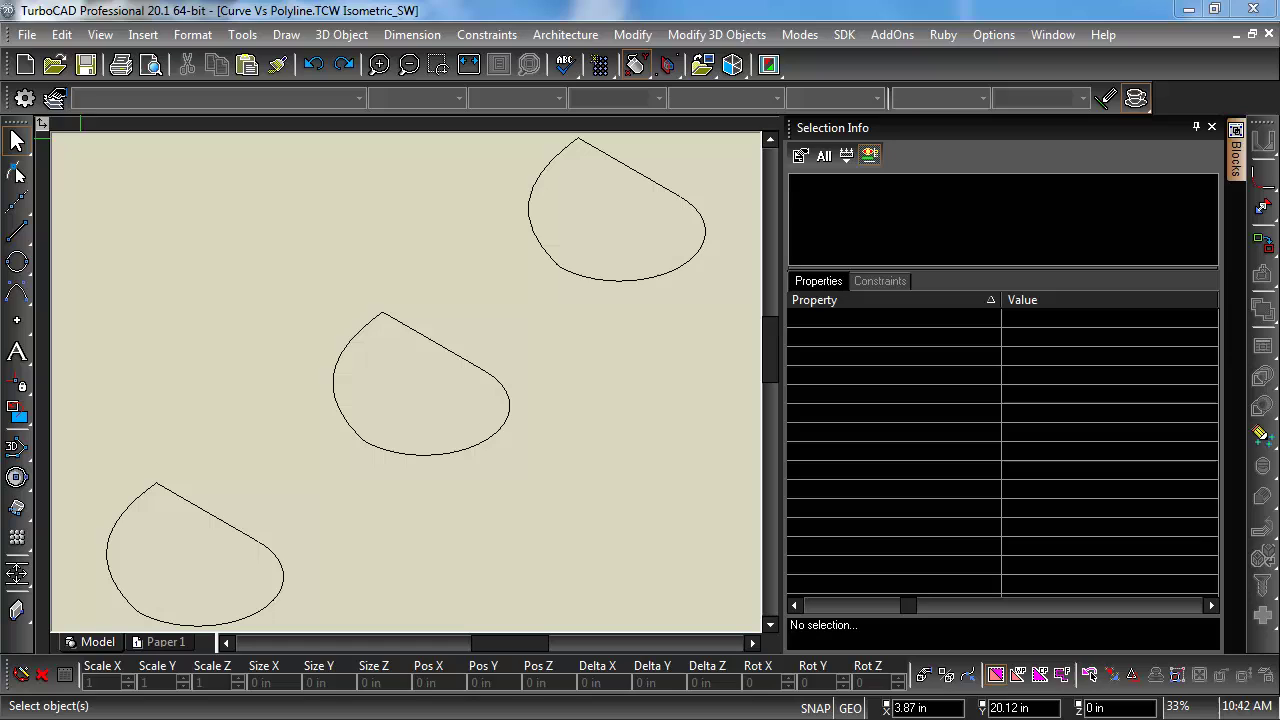
# - Inspect the middle outline's top line, curved left part and lower arc as separate pieces
pyautogui.click(456, 362)
pyautogui.press('Escape')
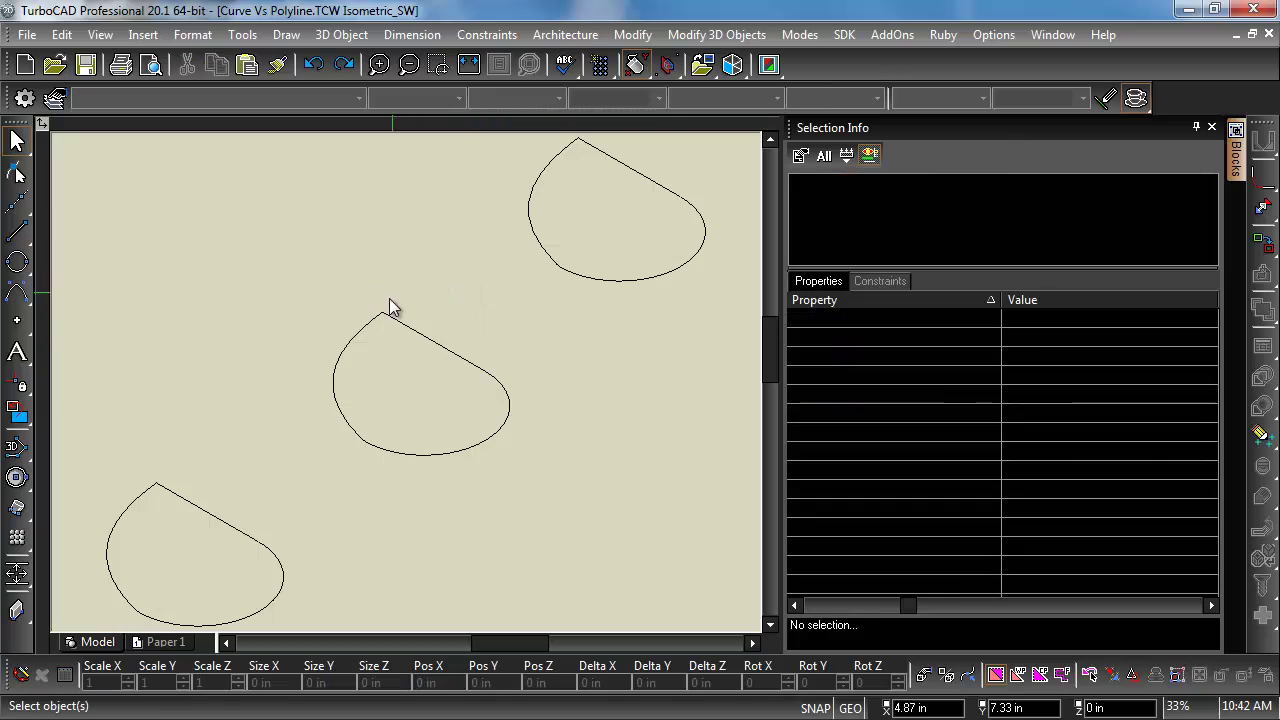
pyautogui.click(336, 357)
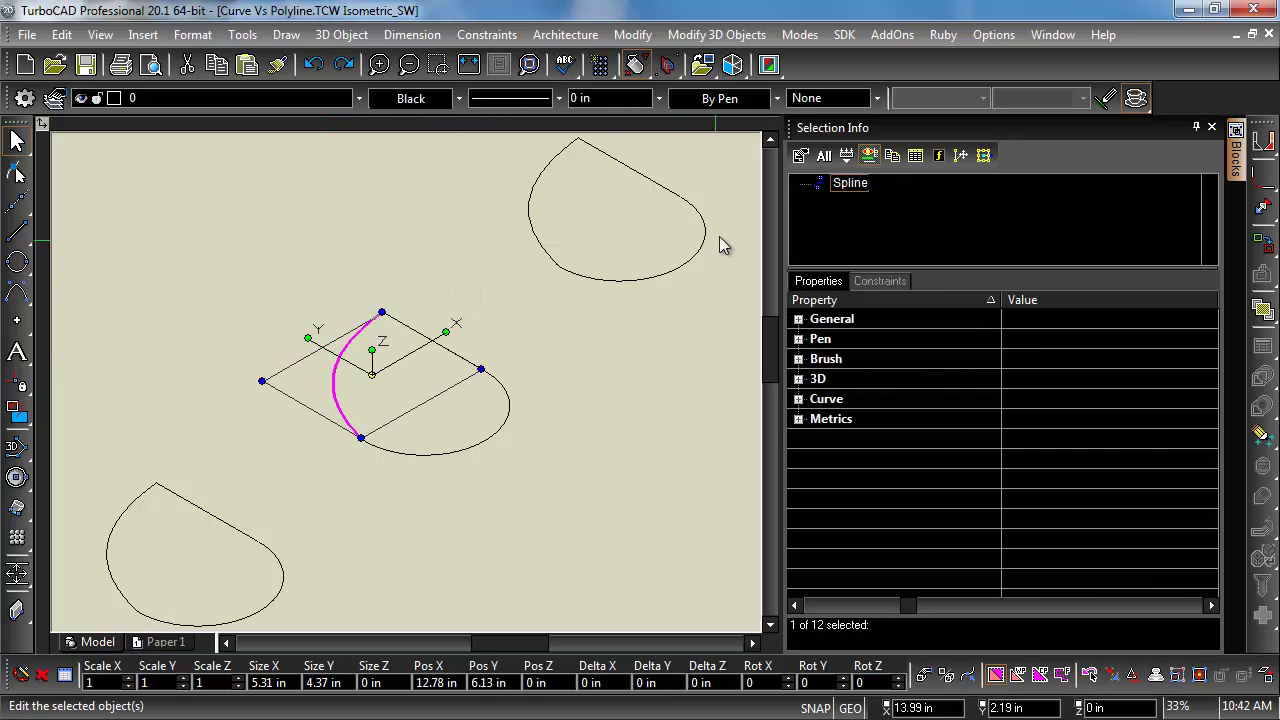
pyautogui.press('Escape')
pyautogui.click(495, 428)
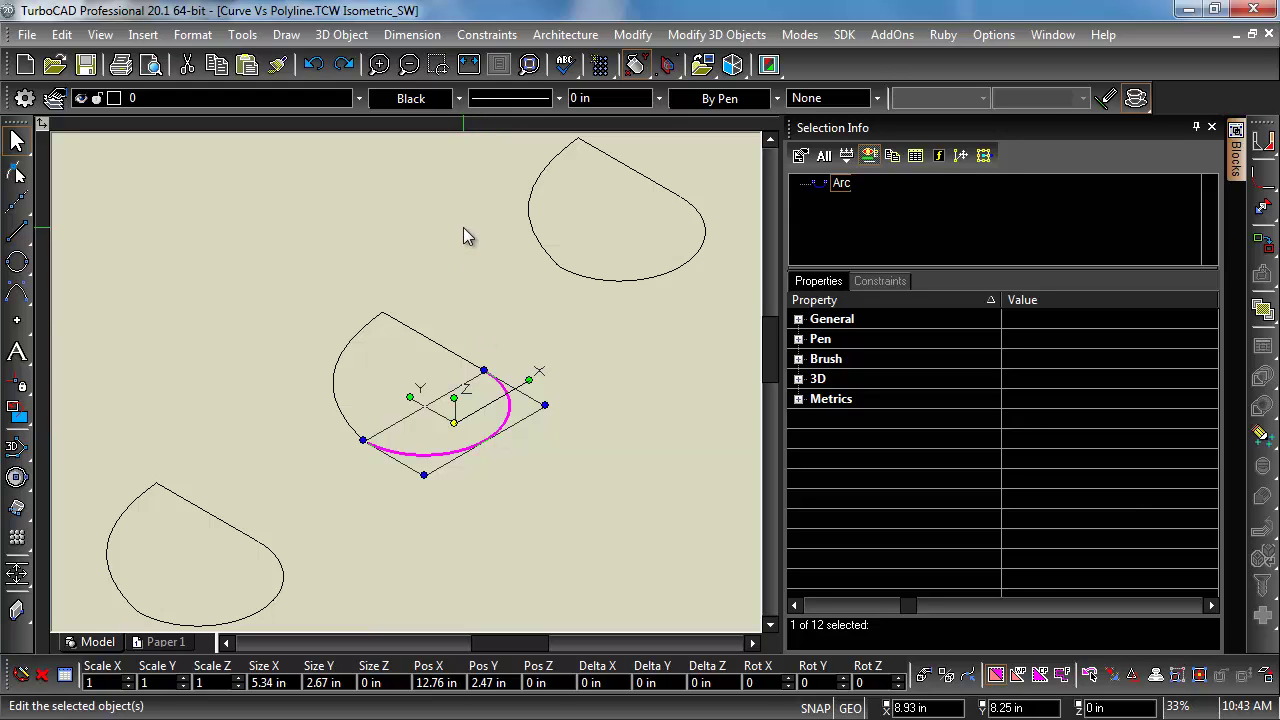
pyautogui.press('Escape')
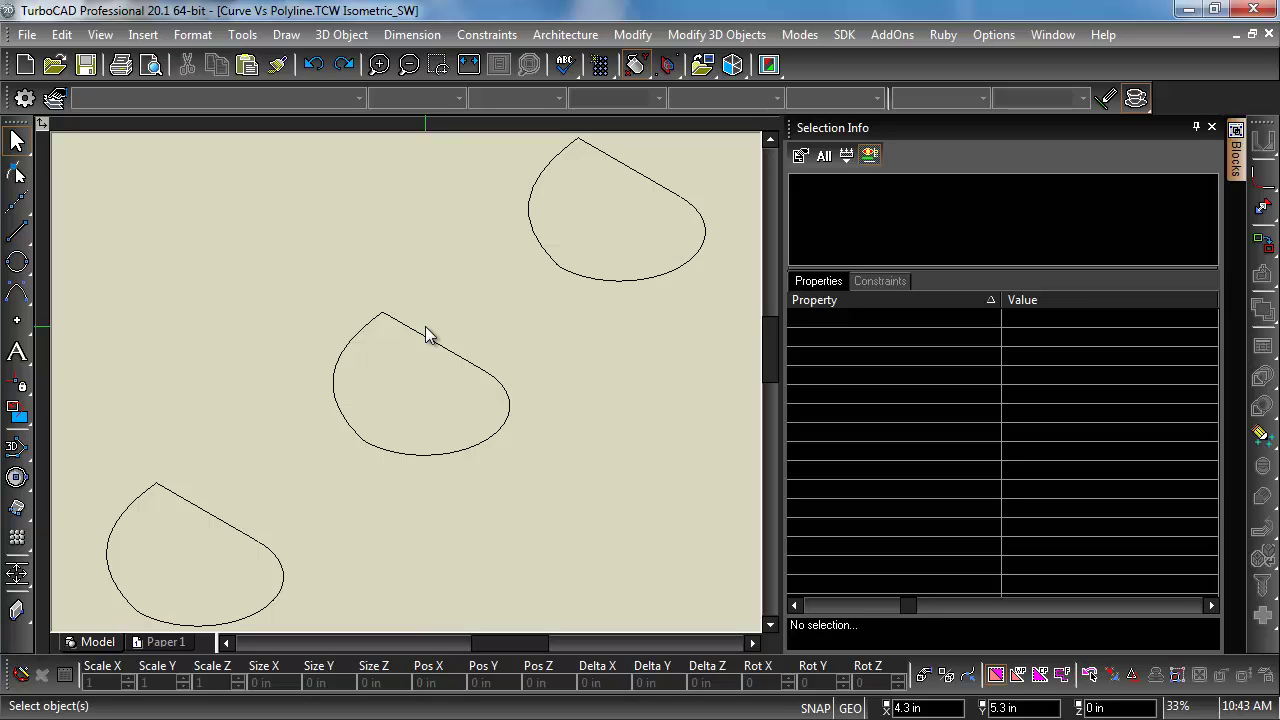
# - Join the middle outline's pieces into one polyline using Join Polyline with Auto joining
pyautogui.click(1265, 244)
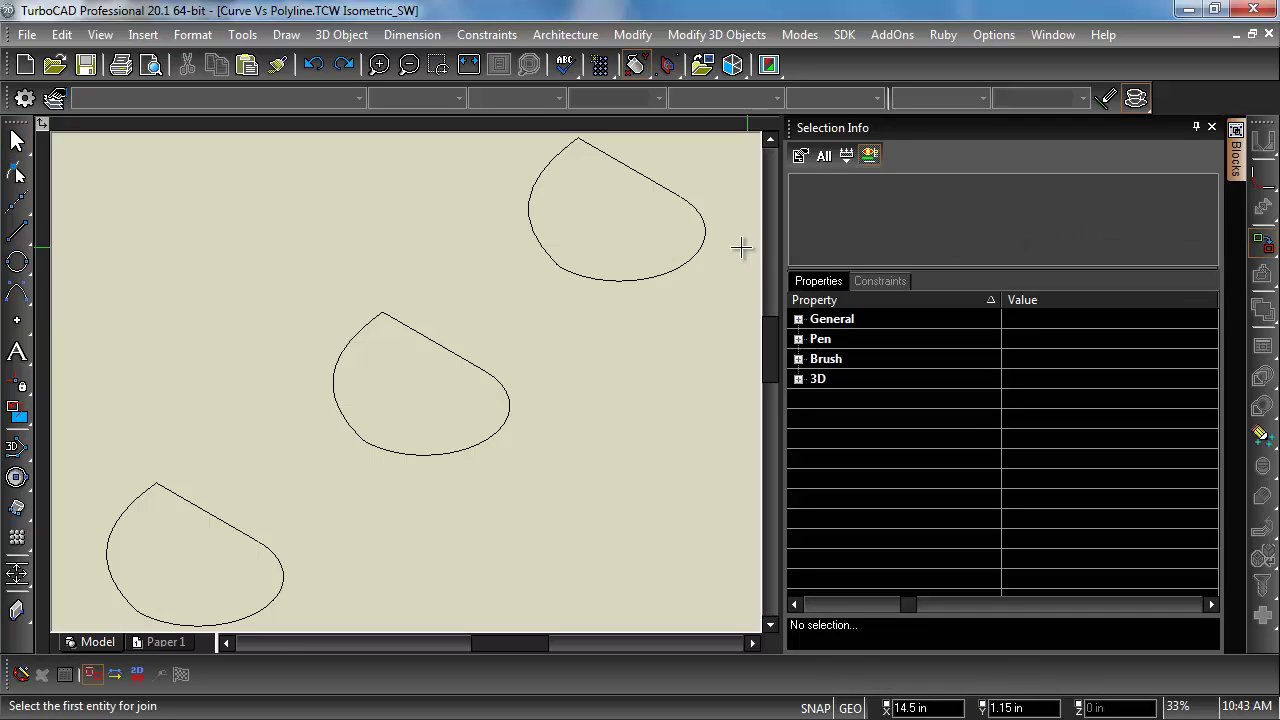
pyautogui.rightClick(242, 325)
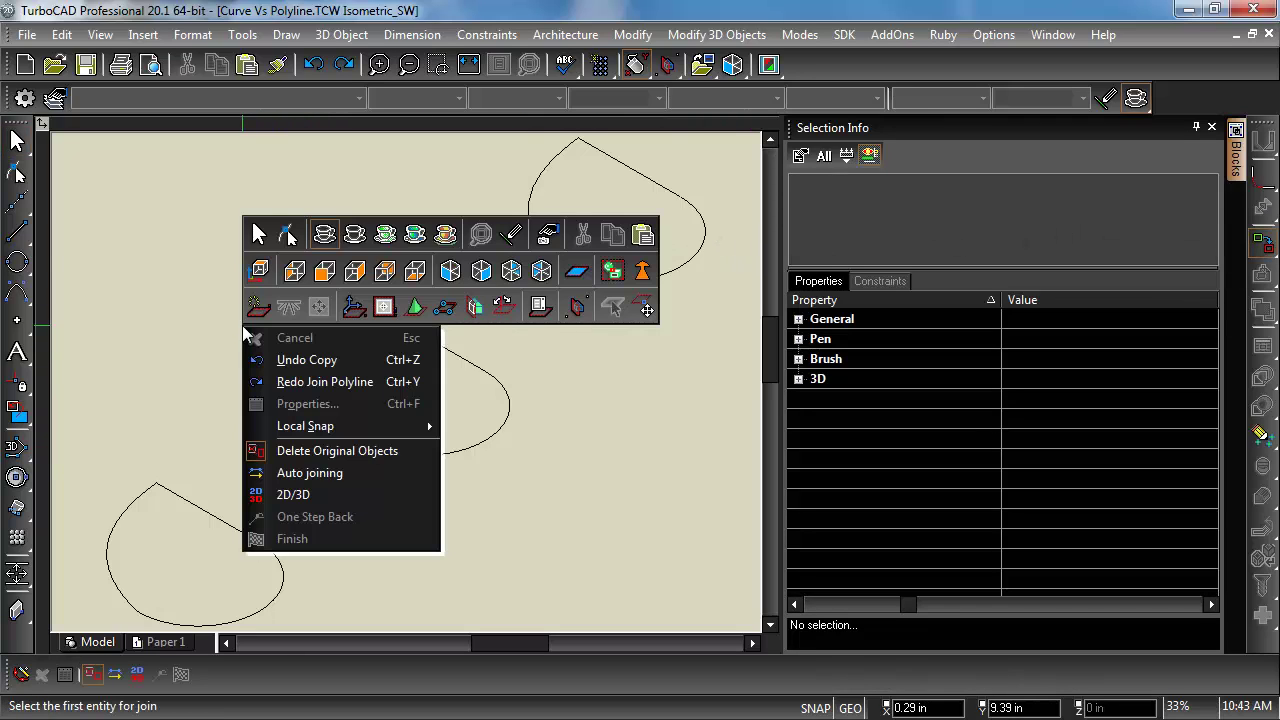
pyautogui.click(300, 472)
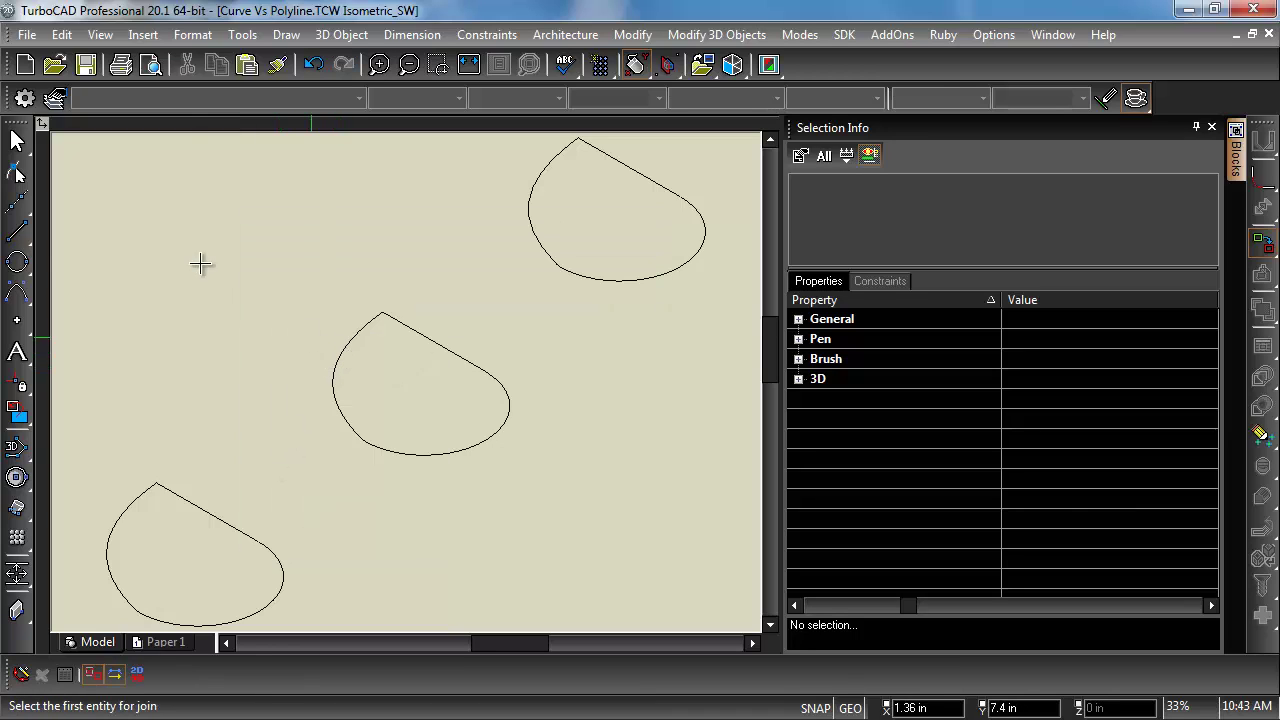
pyautogui.click(17, 141)
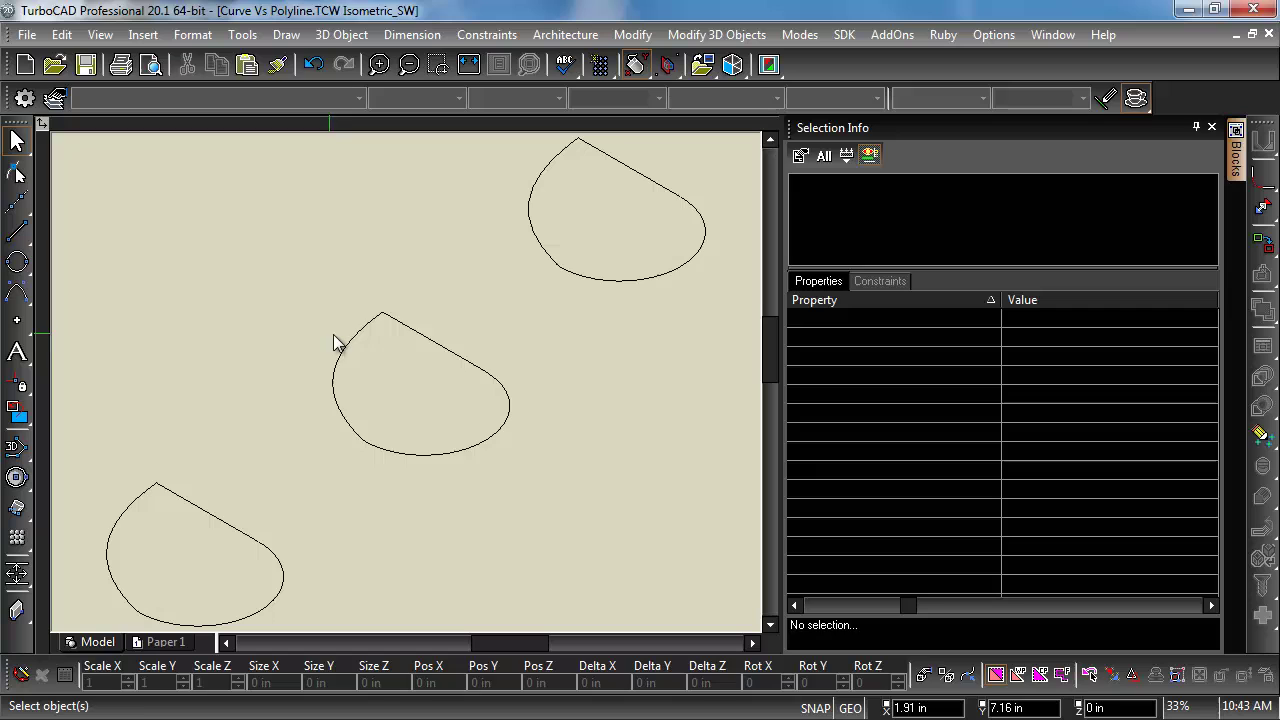
pyautogui.click(340, 342)
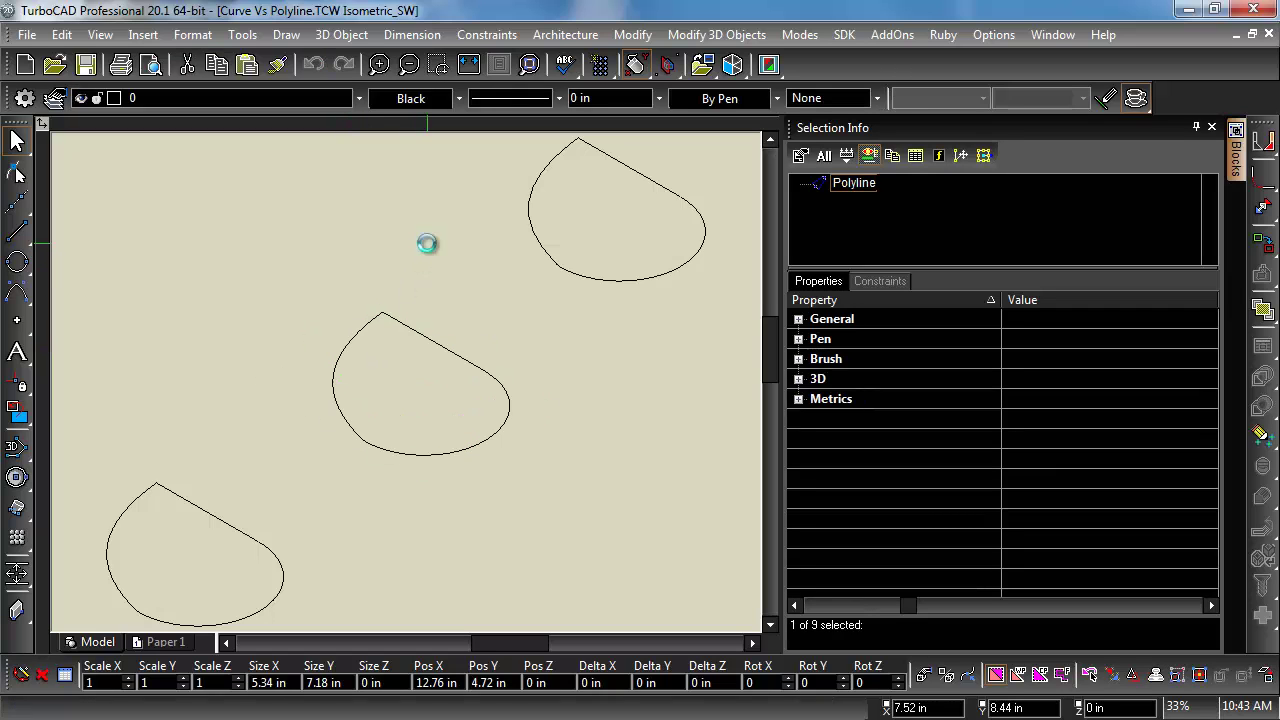
# - Extrude the middle joined polyline upward into a solid with Simple Extrude
pyautogui.click(17, 507)
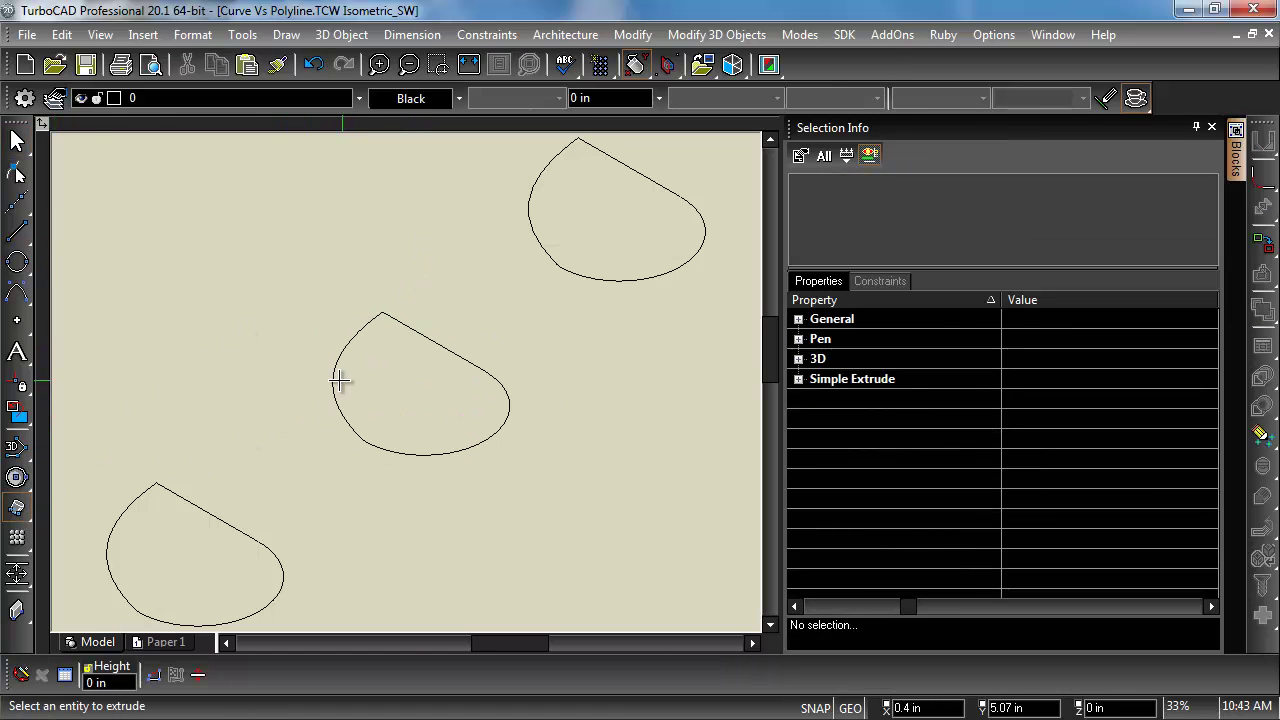
pyautogui.click(334, 380)
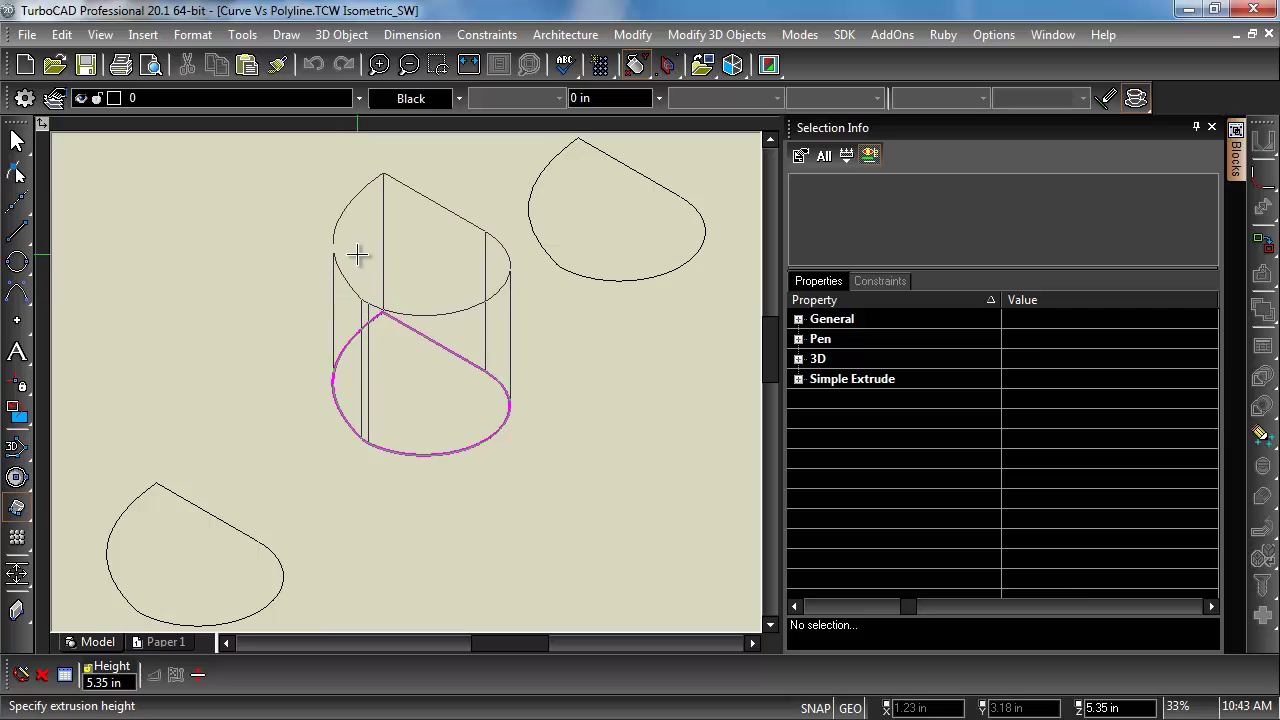
pyautogui.click(357, 254)
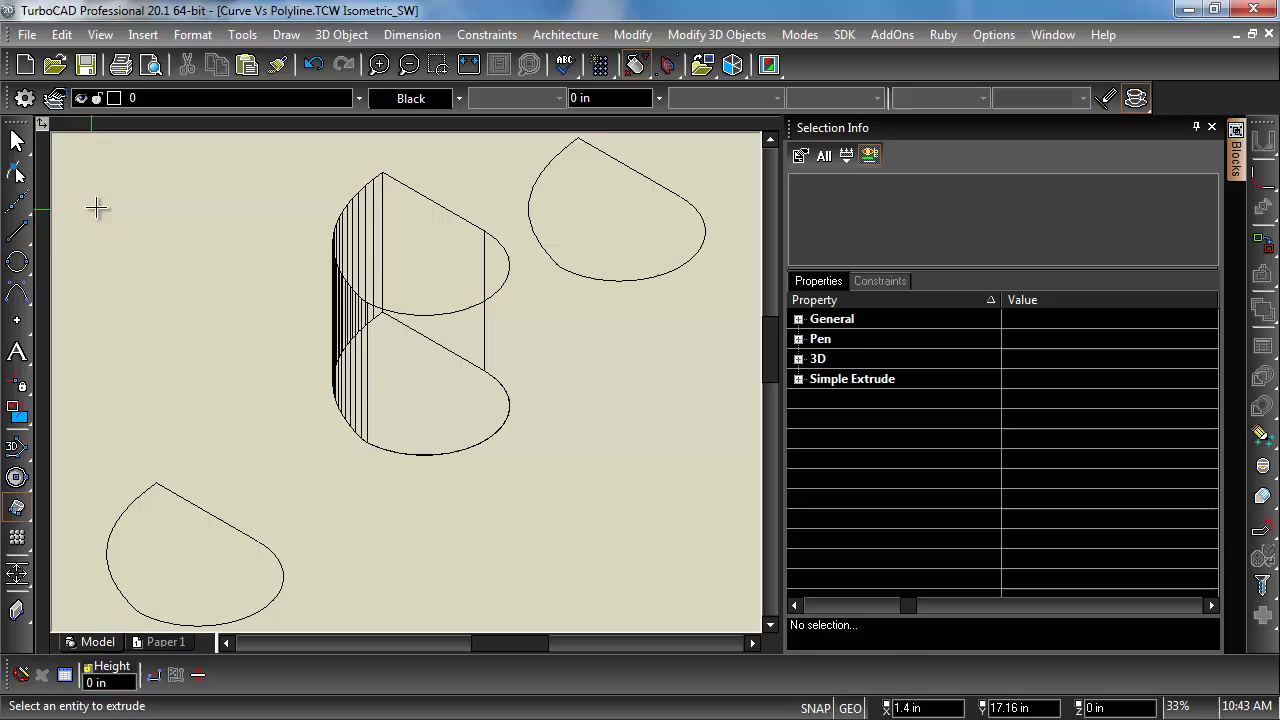
pyautogui.click(17, 141)
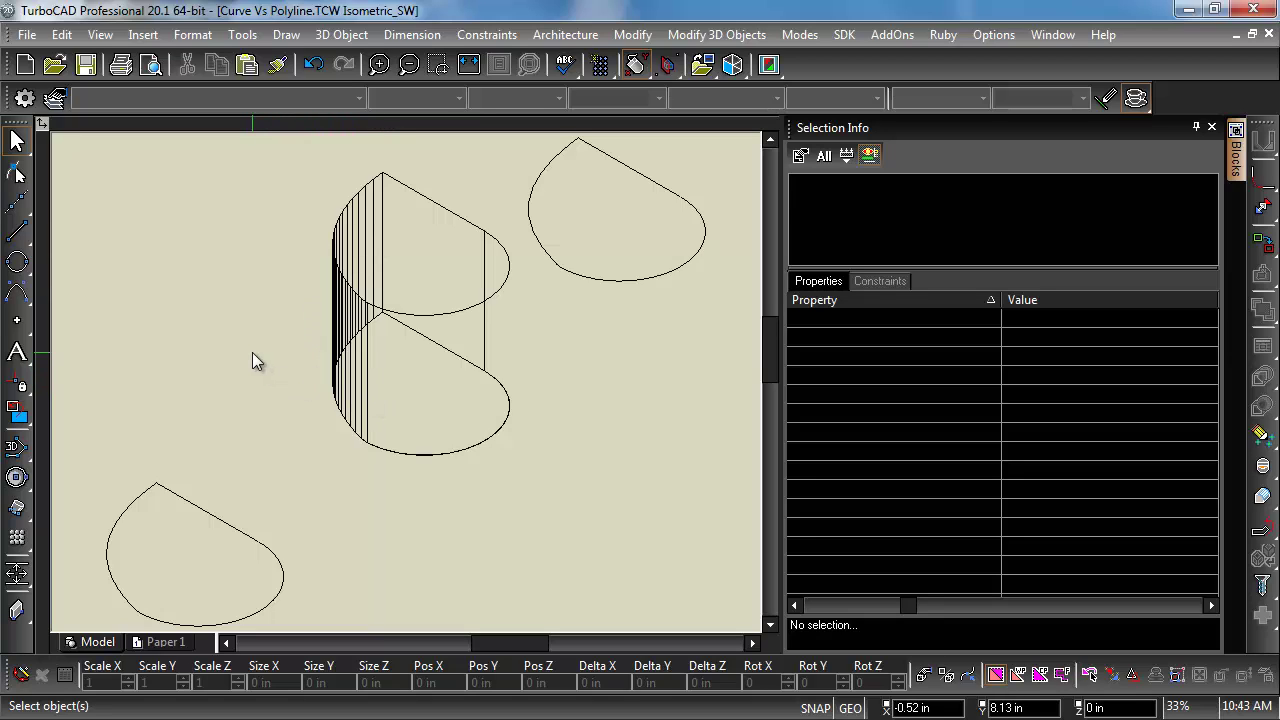
# - Extrude the whole lower-left outline as a compound profile into a second solid
pyautogui.click(16, 507)
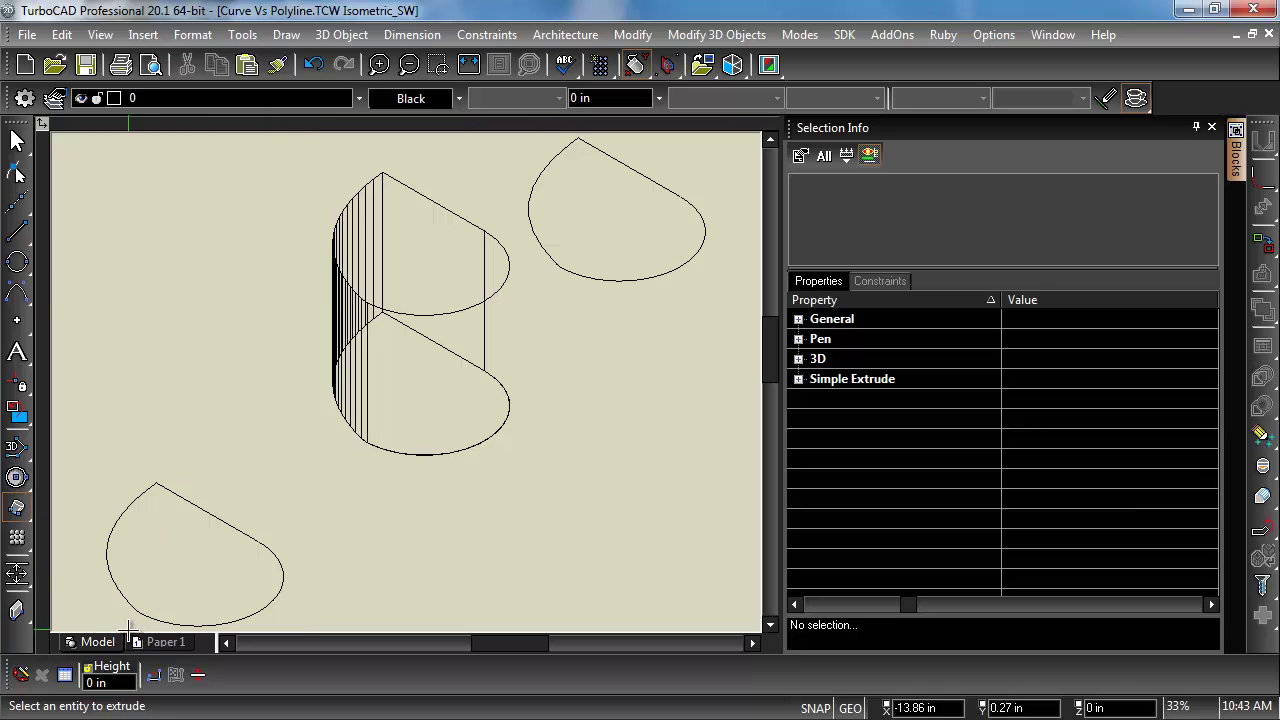
pyautogui.click(216, 511)
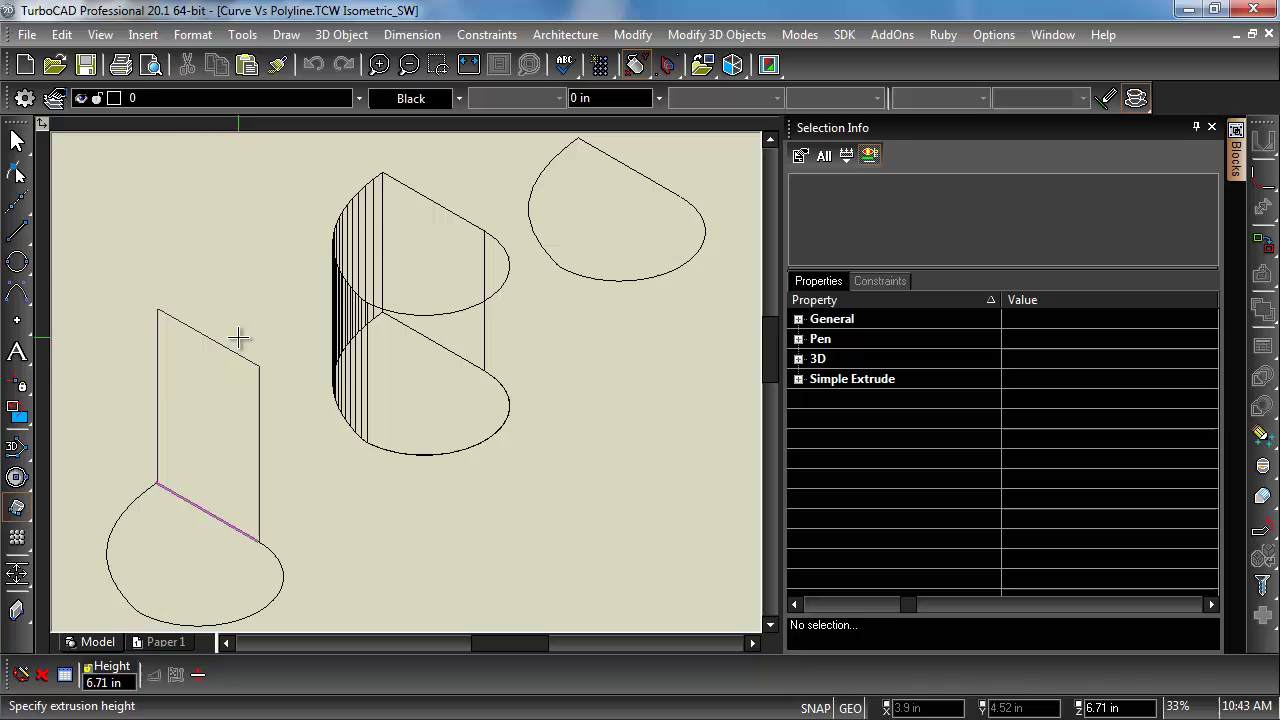
pyautogui.press('Escape')
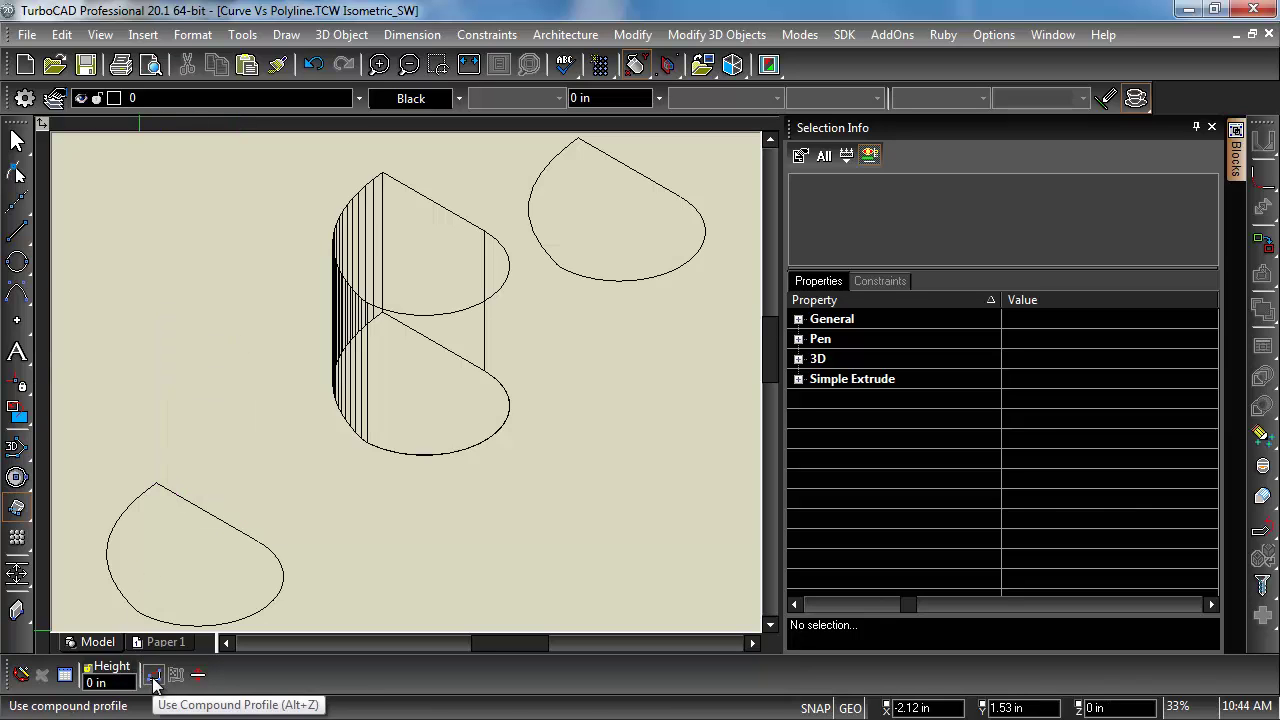
pyautogui.click(214, 517)
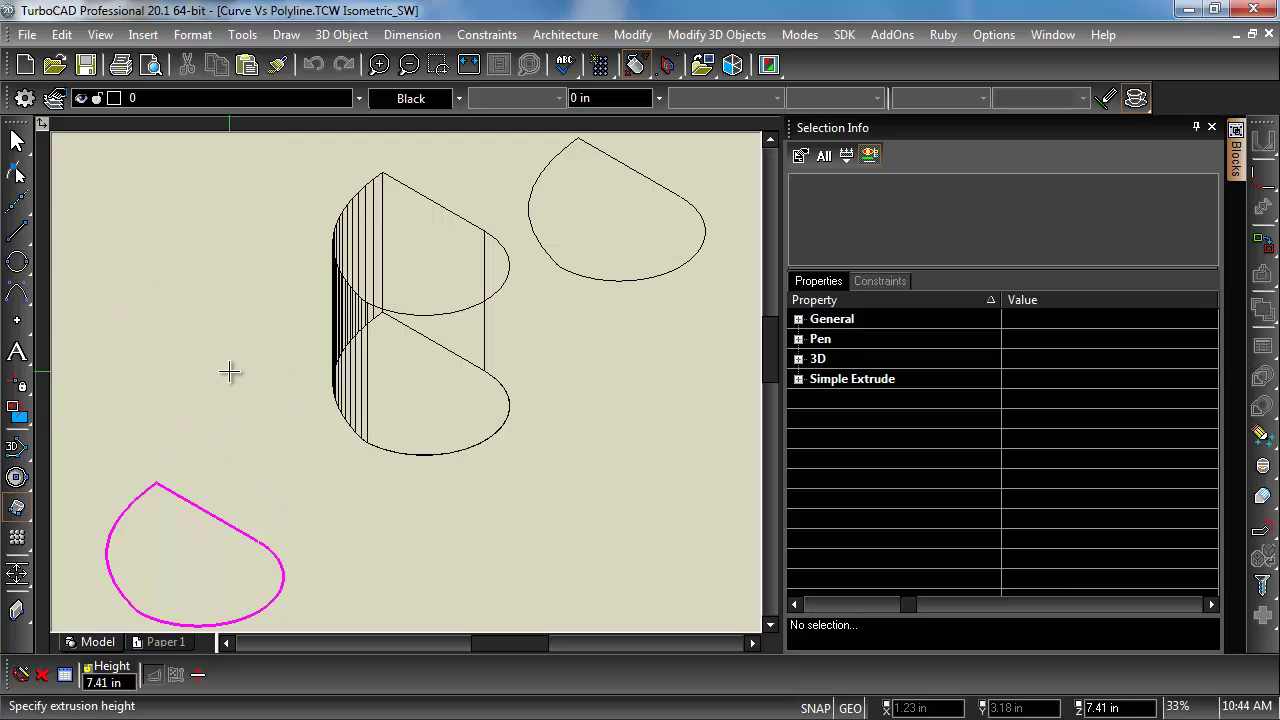
pyautogui.click(229, 371)
pyautogui.click(16, 140)
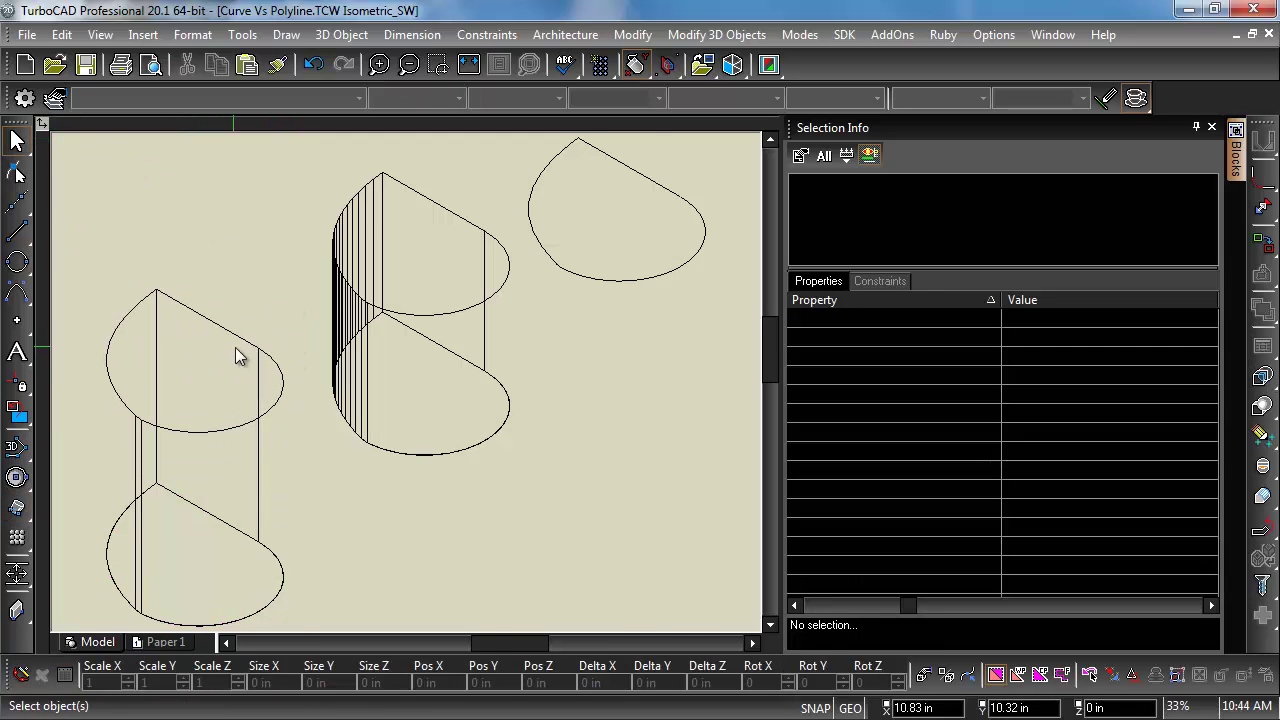
# - Switch to Quality Rendering with default lights and zoom in on the two solids
pyautogui.rightClick(239, 245)
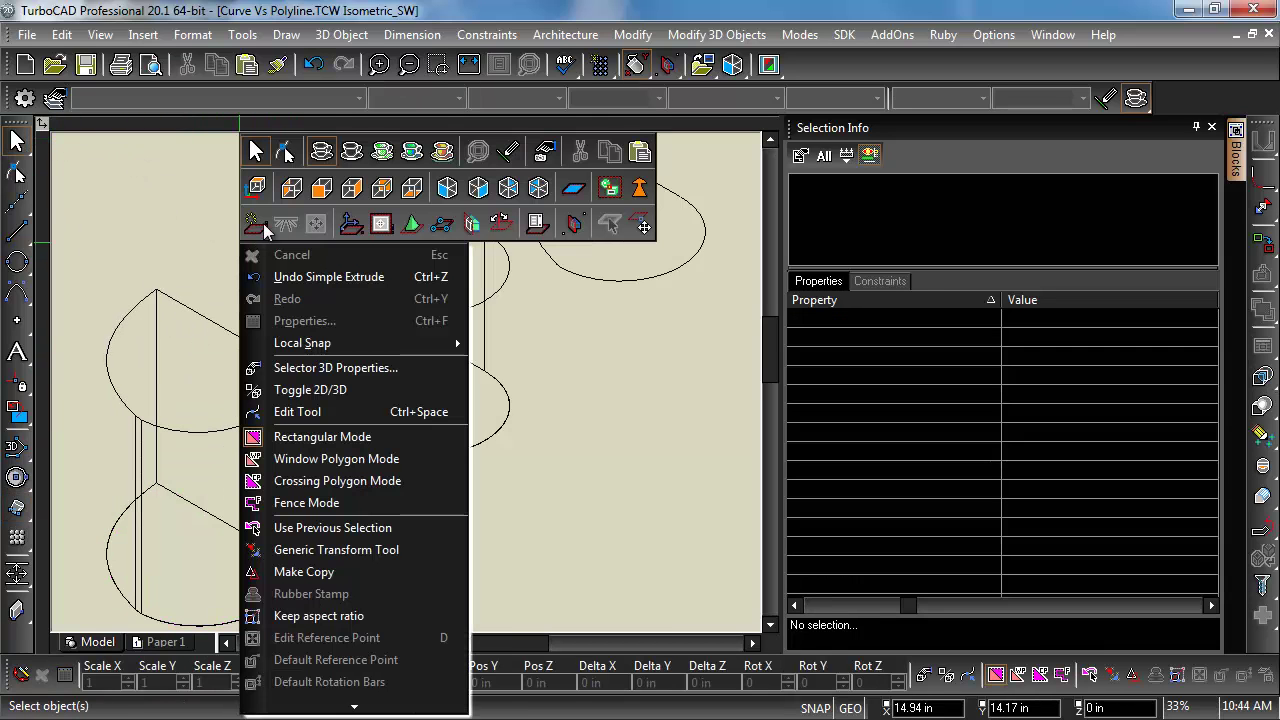
pyautogui.click(397, 140)
pyautogui.click(648, 429)
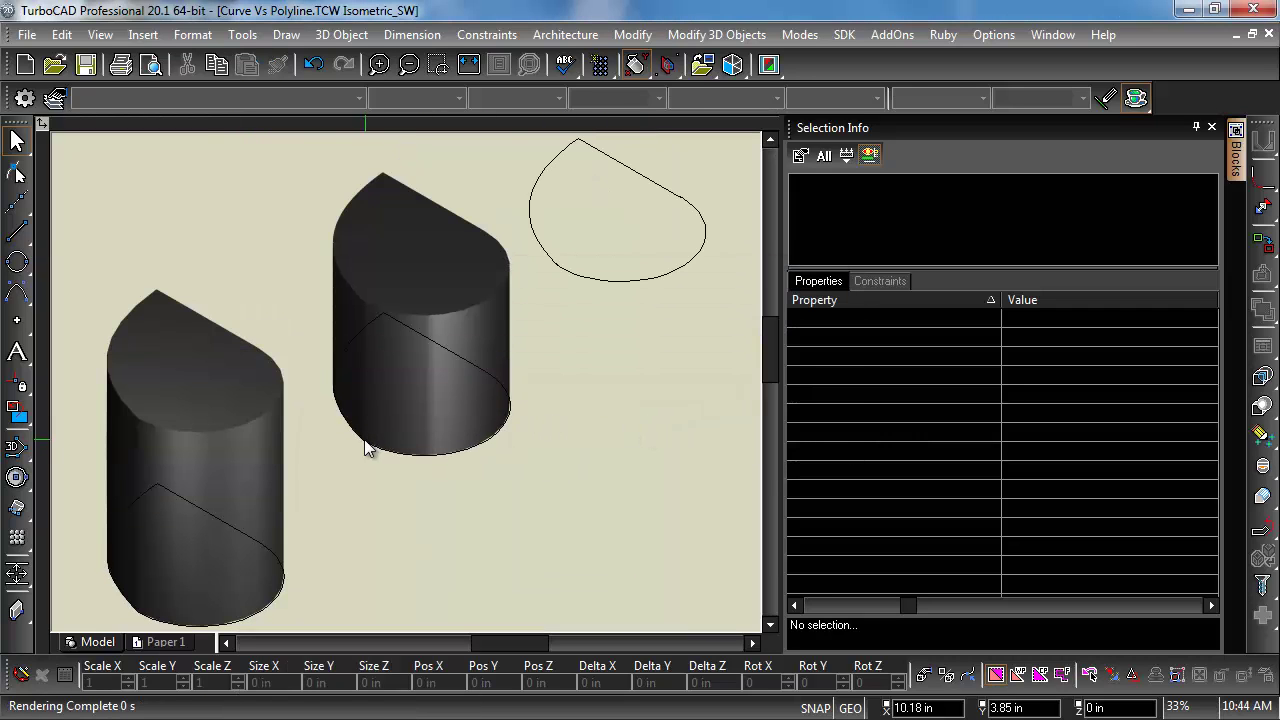
pyautogui.hscroll(6, 300, 474)
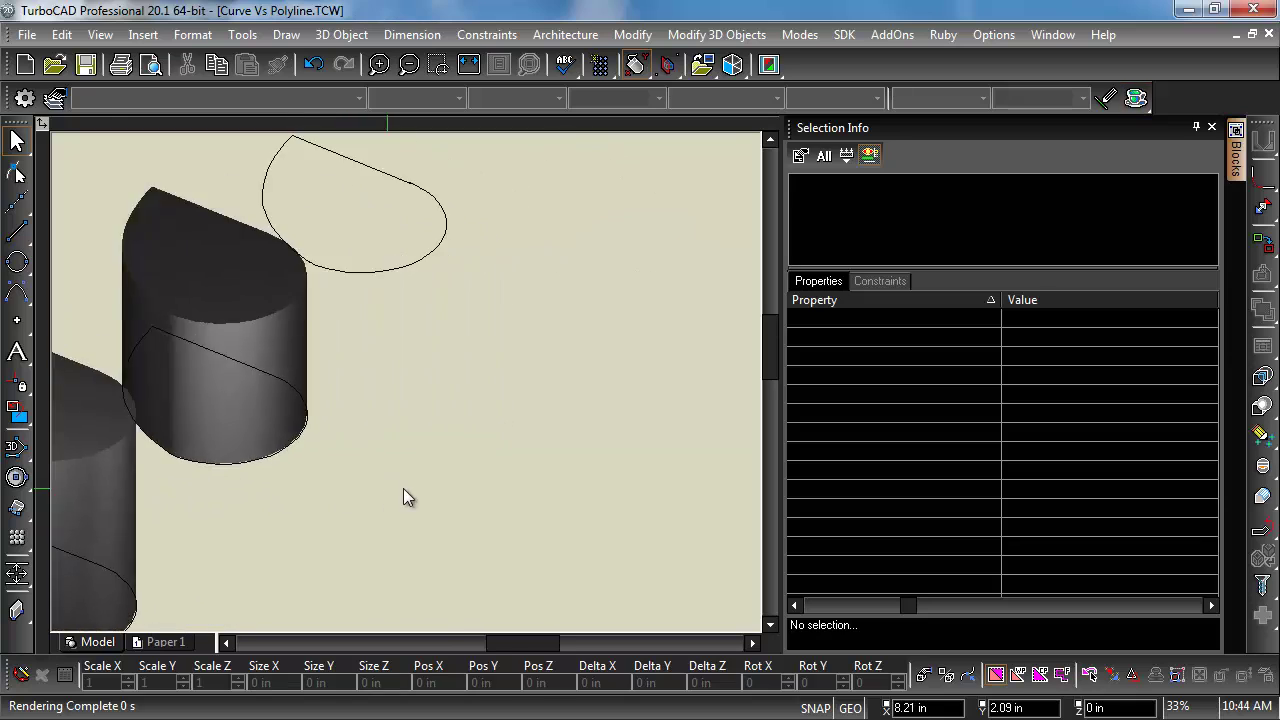
pyautogui.hscroll(-6, 413, 485)
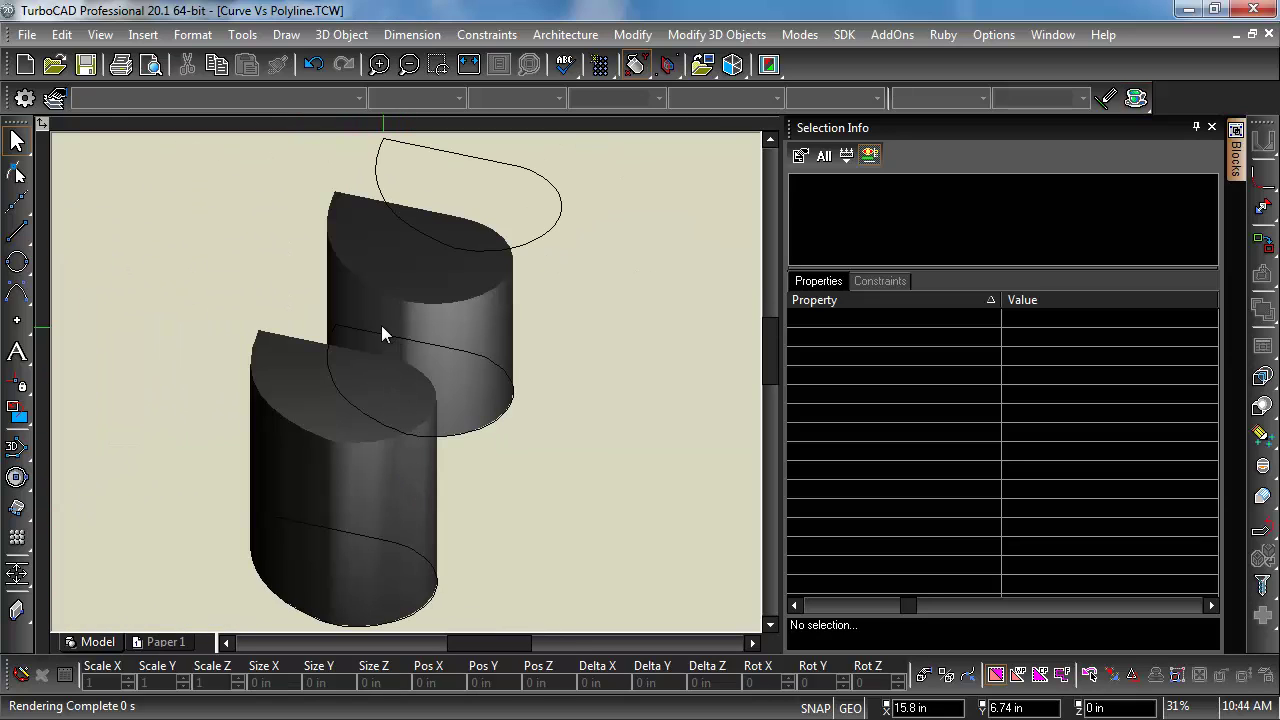
pyautogui.scroll(4, 349, 309)
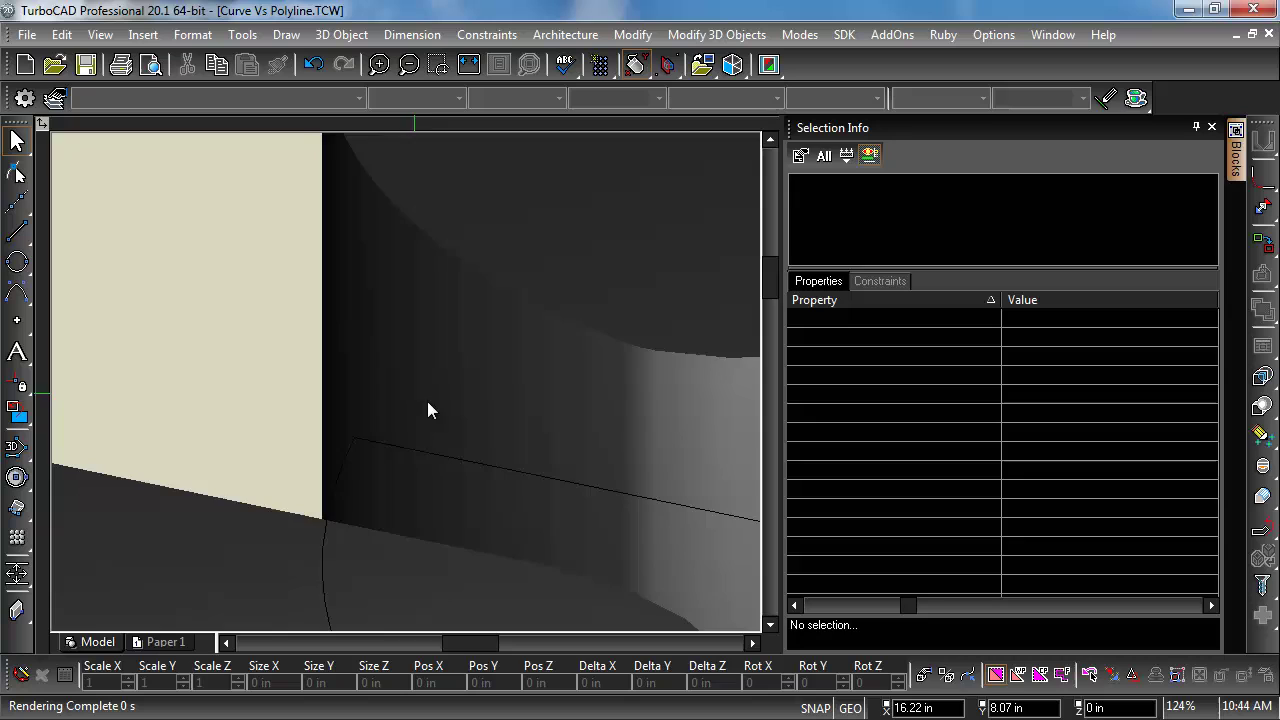
pyautogui.scroll(4, 439, 404)
pyautogui.scroll(-10, 439, 404)
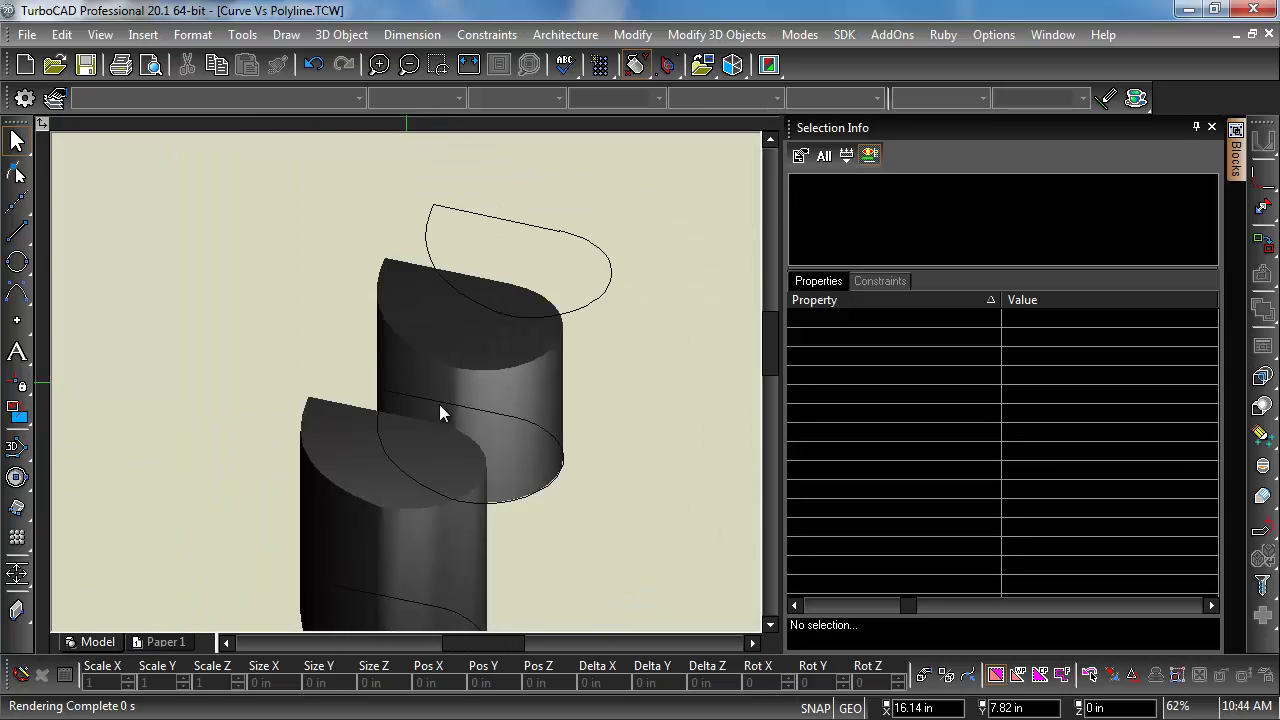
pyautogui.scroll(2, 426, 388)
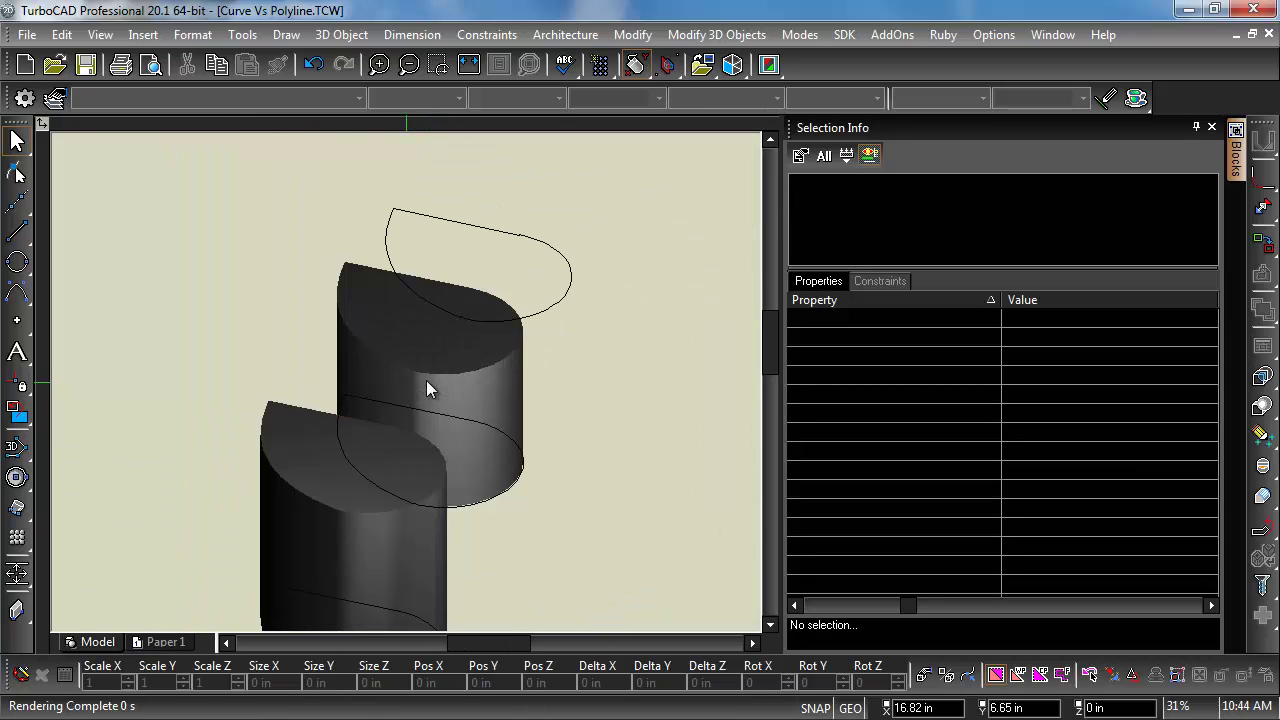
# - Show the solids in Hidden Line mode and orbit to compare facet lines on both extrusions
pyautogui.rightClick(568, 330)
pyautogui.click(676, 246)
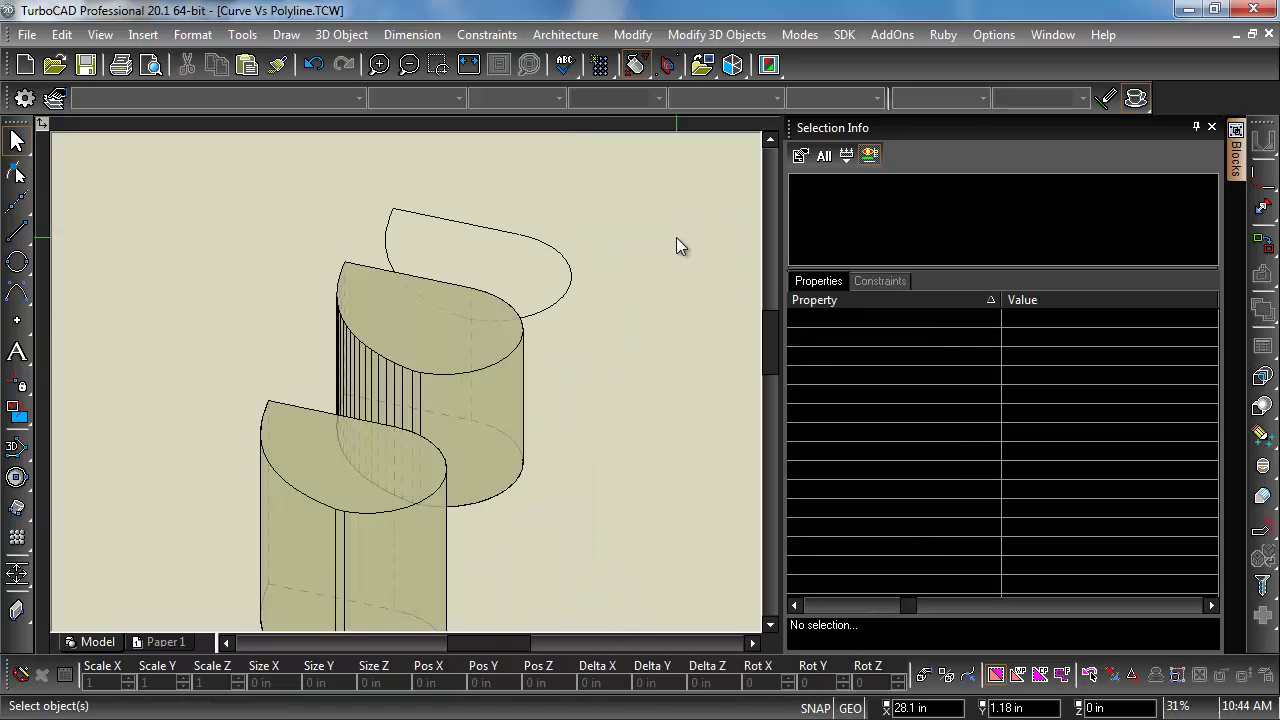
pyautogui.scroll(-1, 378, 406)
pyautogui.scroll(2, 378, 406)
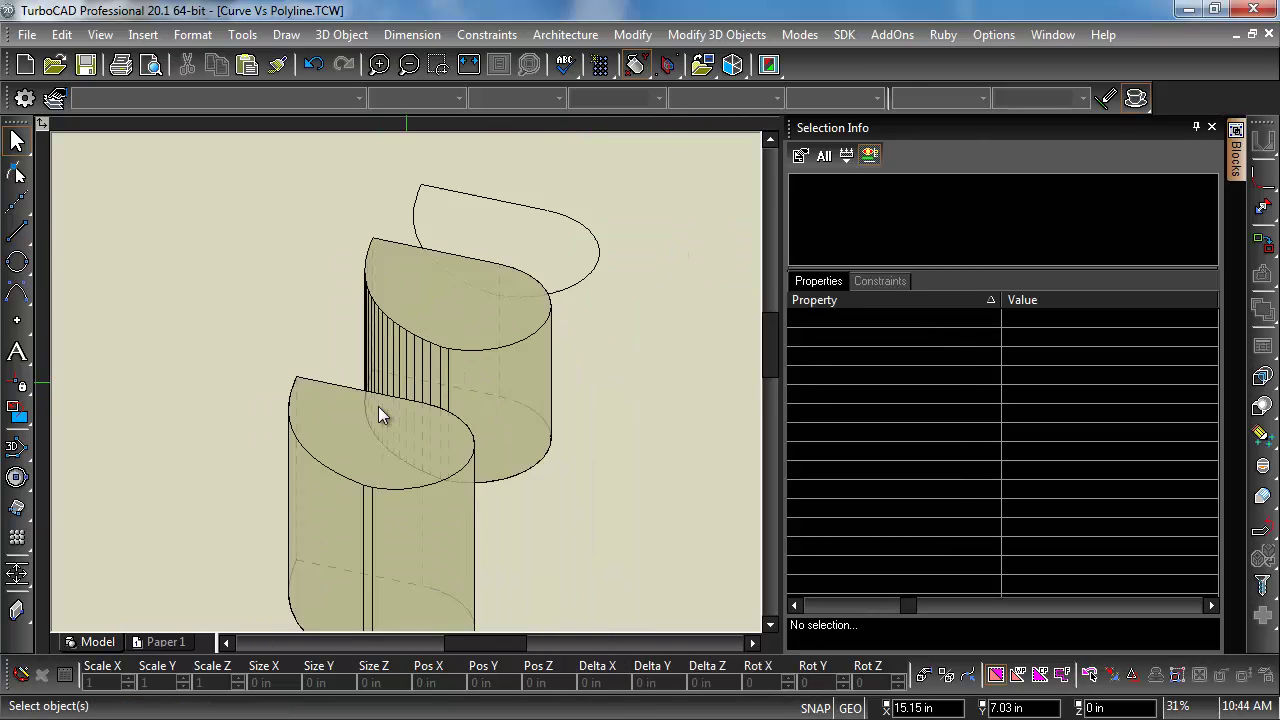
pyautogui.scroll(-1, 416, 386)
pyautogui.scroll(-4, 418, 371)
pyautogui.scroll(2, 420, 364)
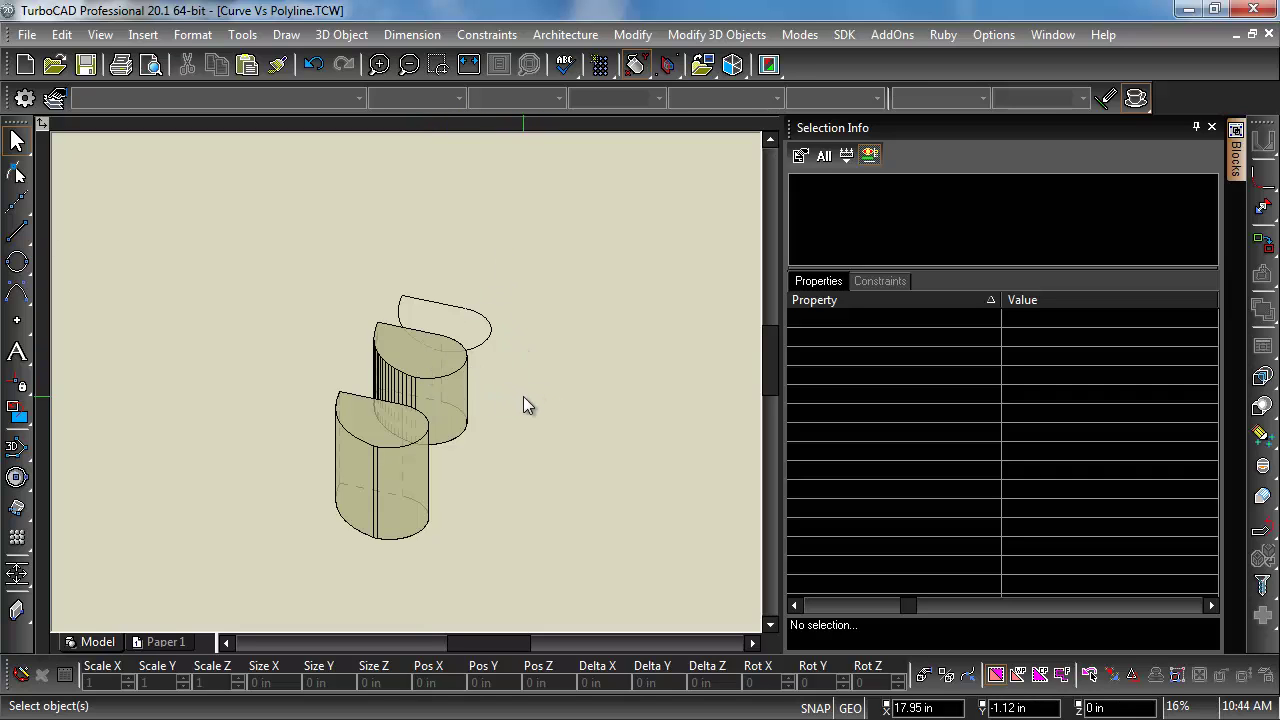
pyautogui.moveTo(526, 403); pyautogui.dragTo(446, 369, button='middle')
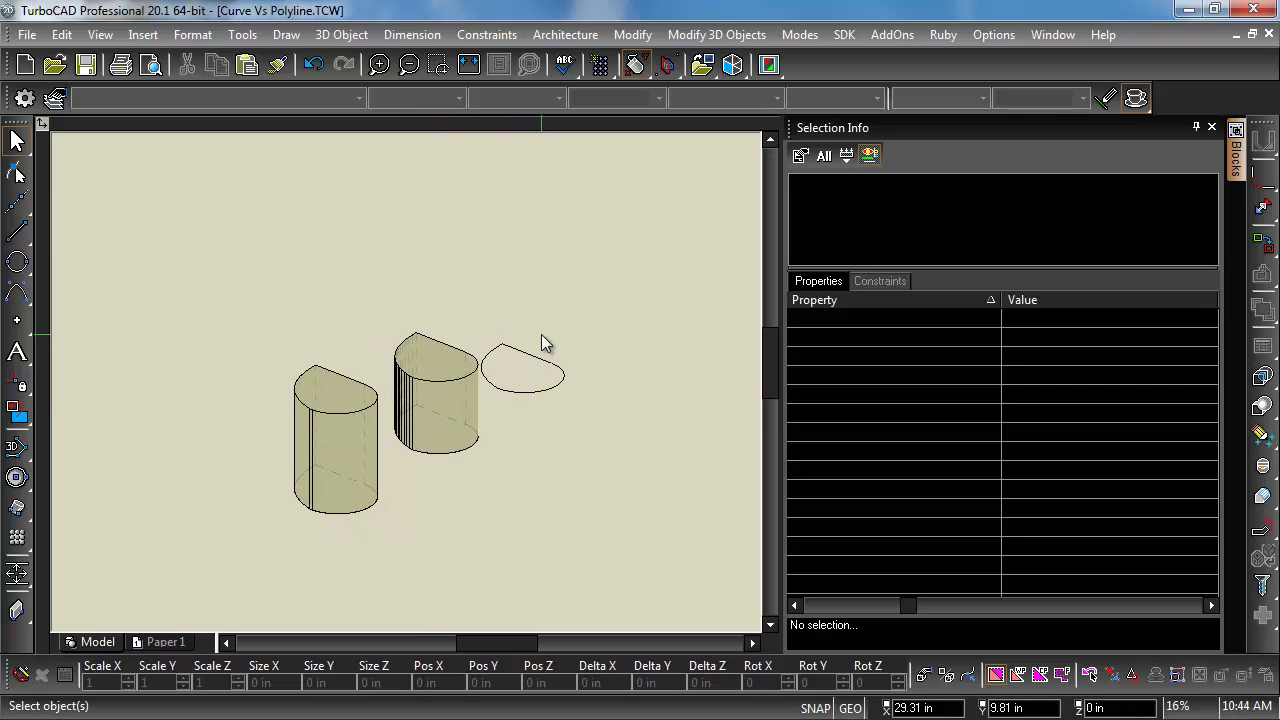
pyautogui.scroll(4, 520, 373)
pyautogui.scroll(-2, 506, 376)
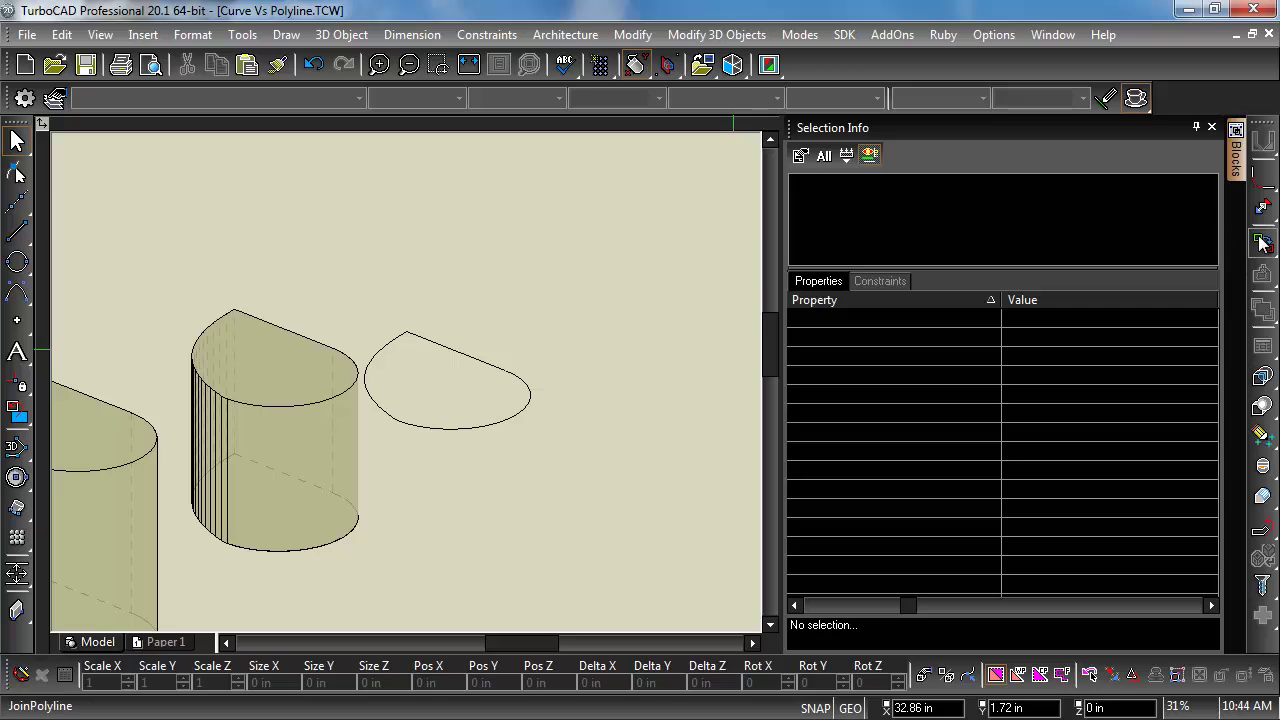
pyautogui.click(430, 343)
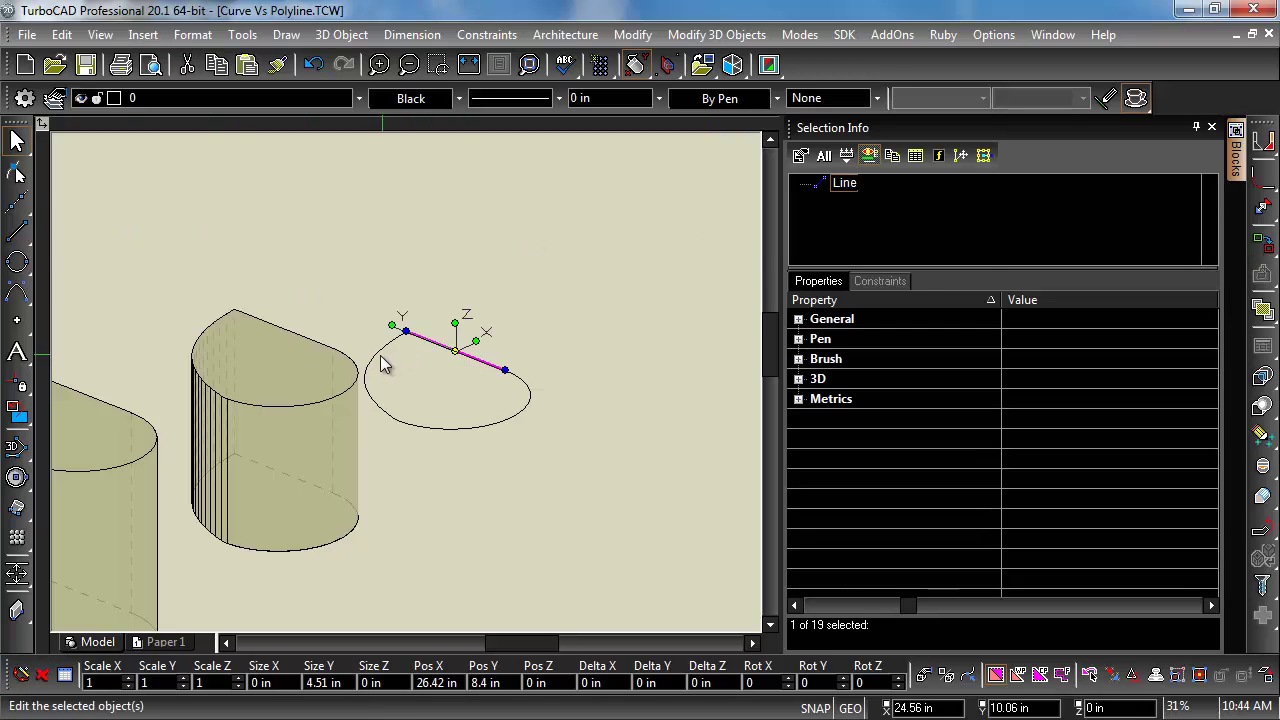
pyautogui.click(371, 362)
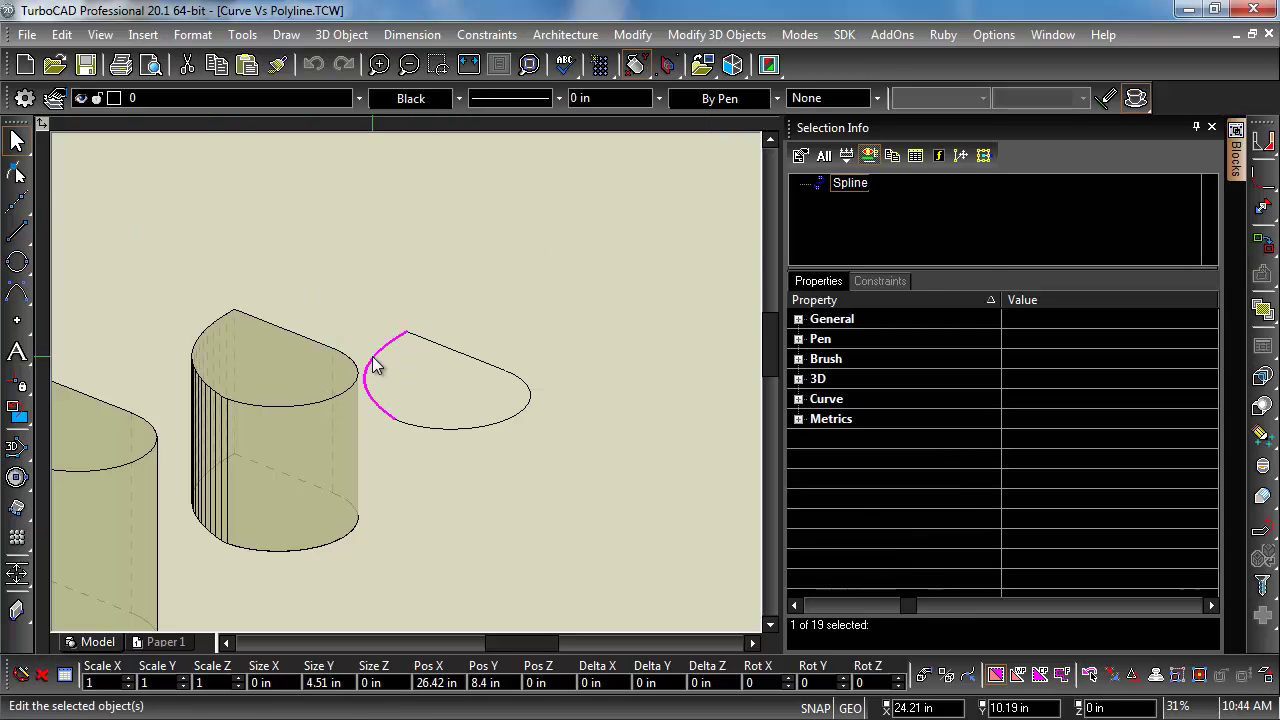
pyautogui.click(493, 426)
pyautogui.click(463, 356)
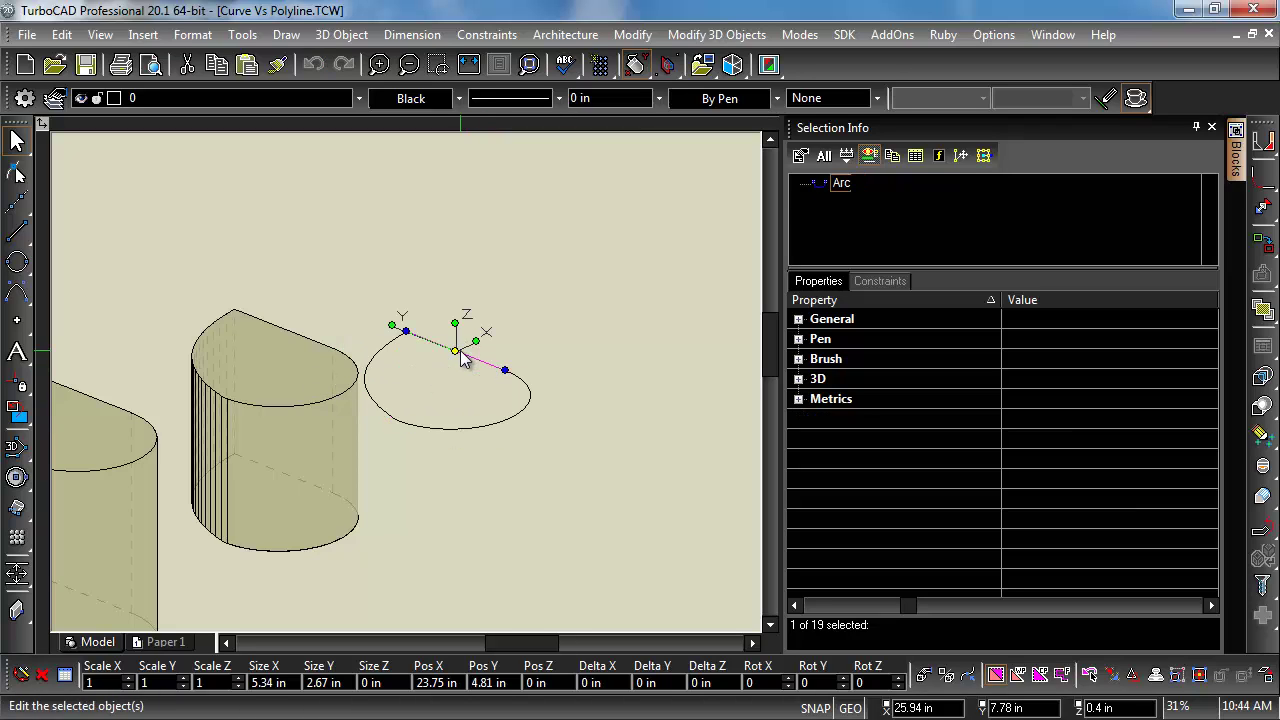
pyautogui.click(559, 275)
# - Join the upper-right outline's line and arcs into one closed polyline with Auto joining
pyautogui.click(1263, 241)
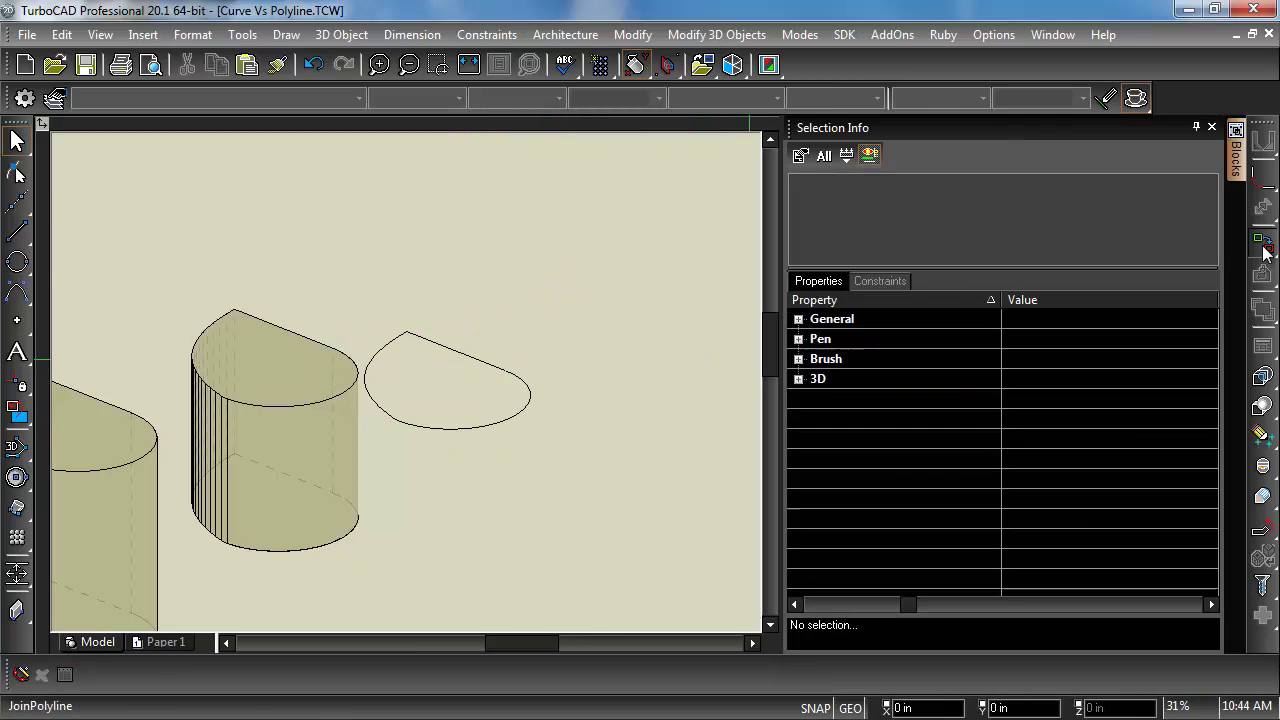
pyautogui.rightClick(515, 262)
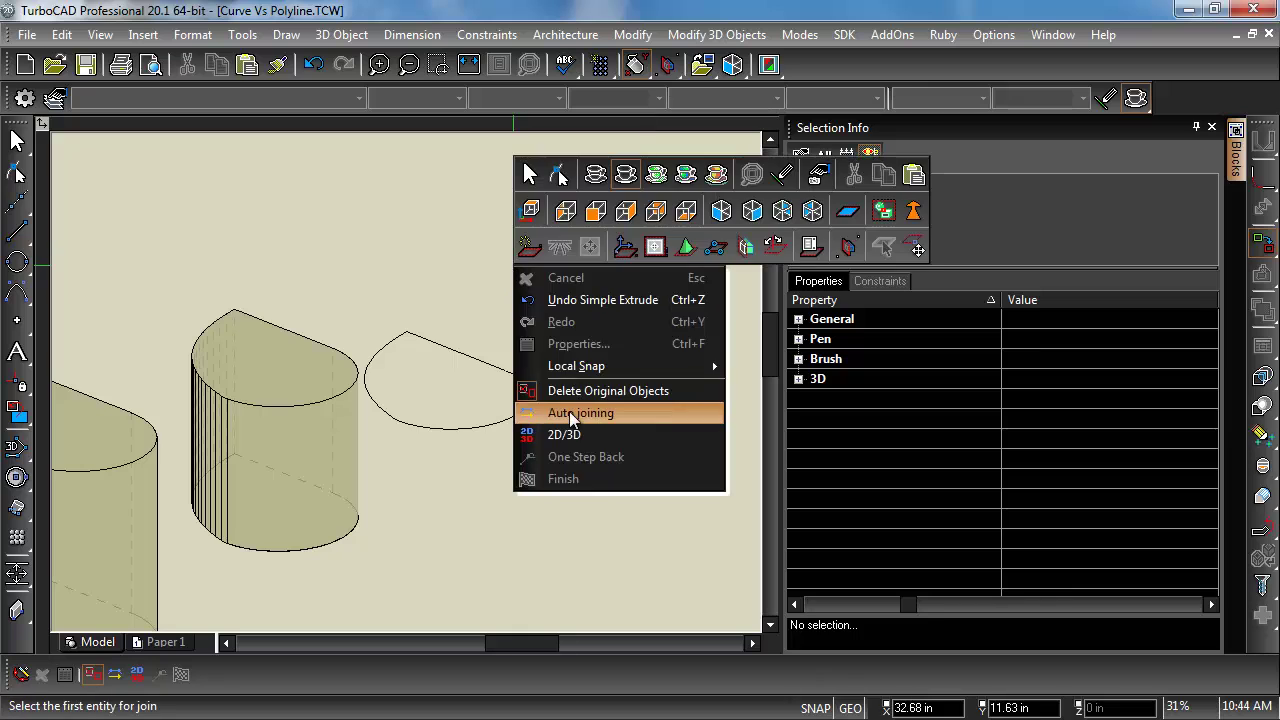
pyautogui.click(565, 417)
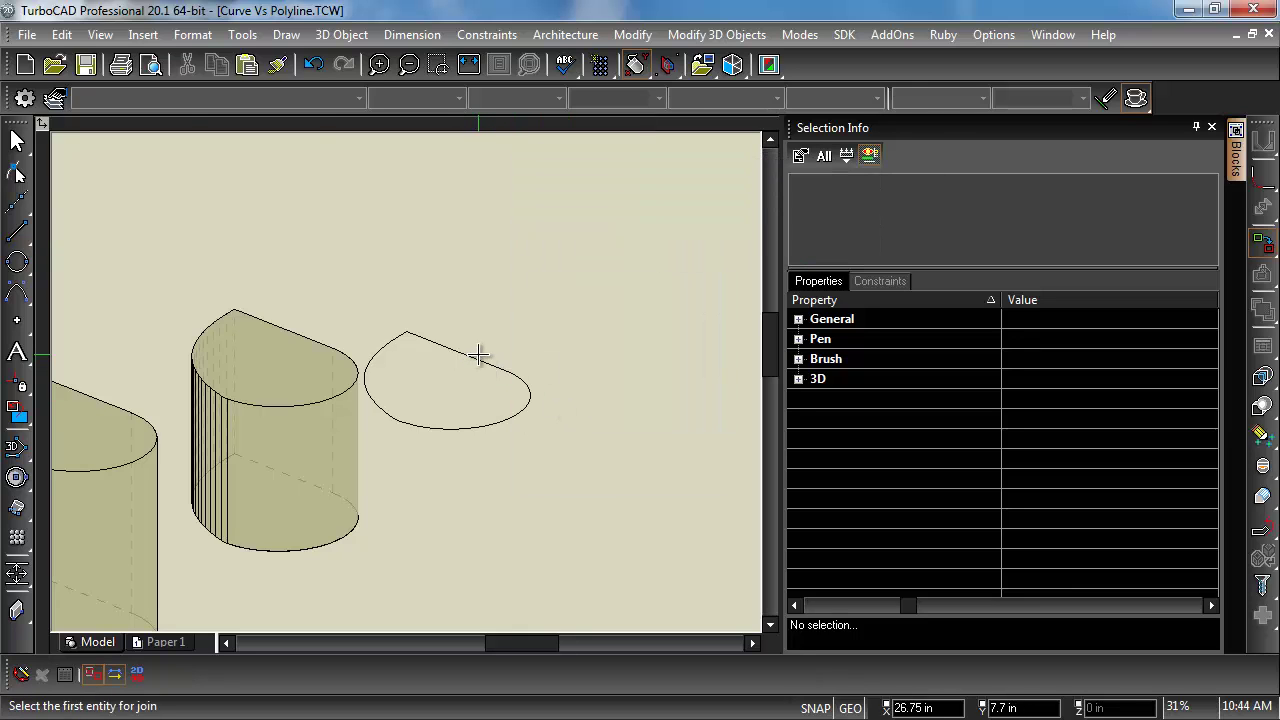
pyautogui.click(17, 142)
pyautogui.click(443, 348)
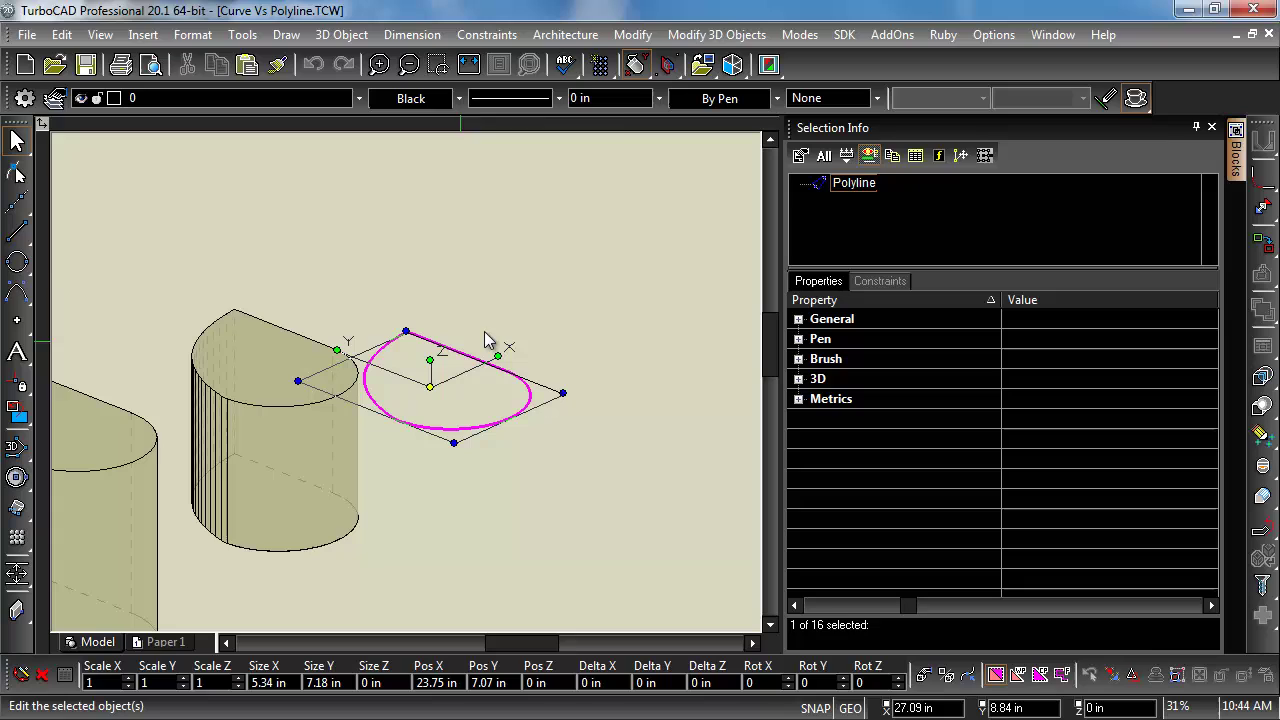
pyautogui.press('Escape')
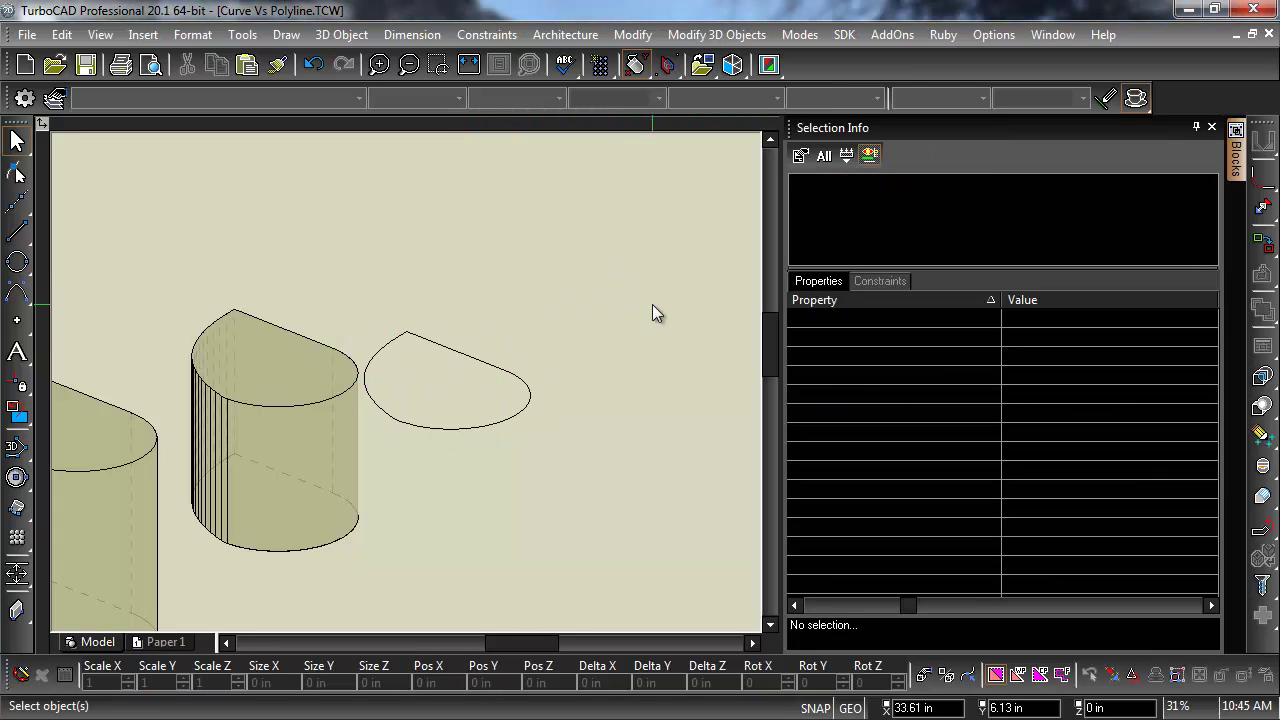
# - Convert the upper-right polyline to a Bezier curve, keeping line segments larger than 0.1 in
pyautogui.click(471, 366)
pyautogui.click(632, 34)
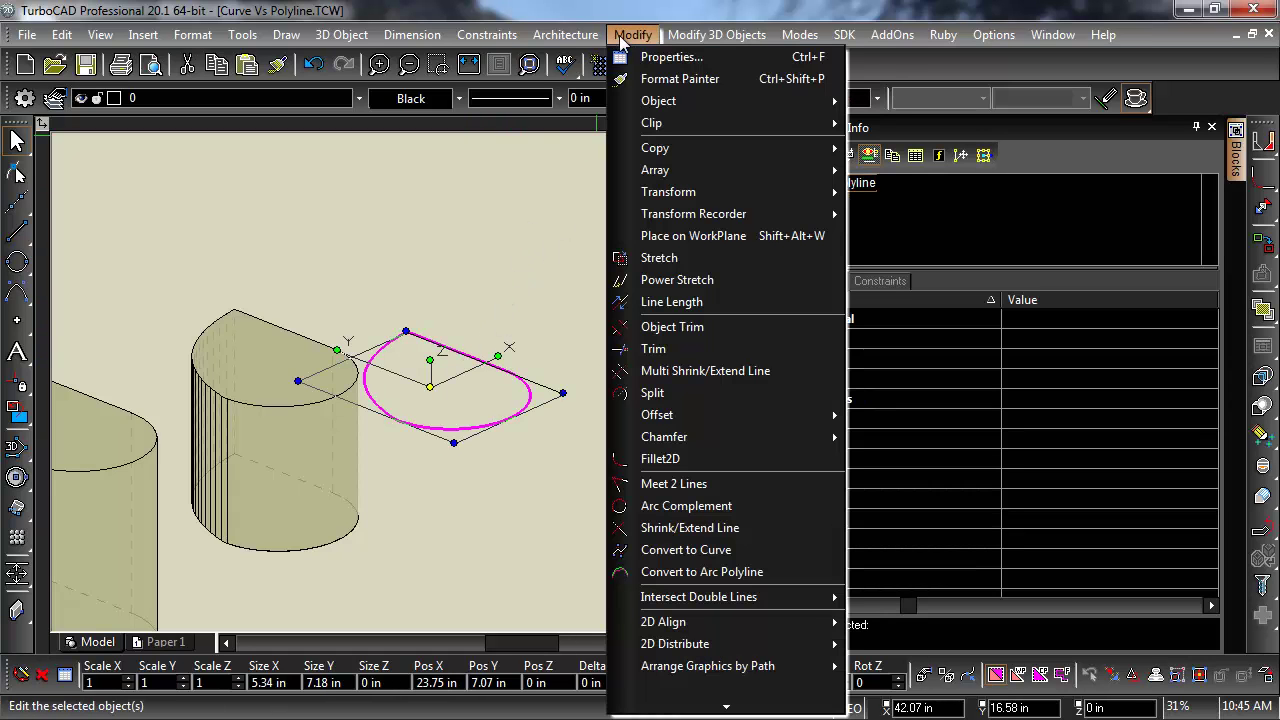
pyautogui.click(672, 550)
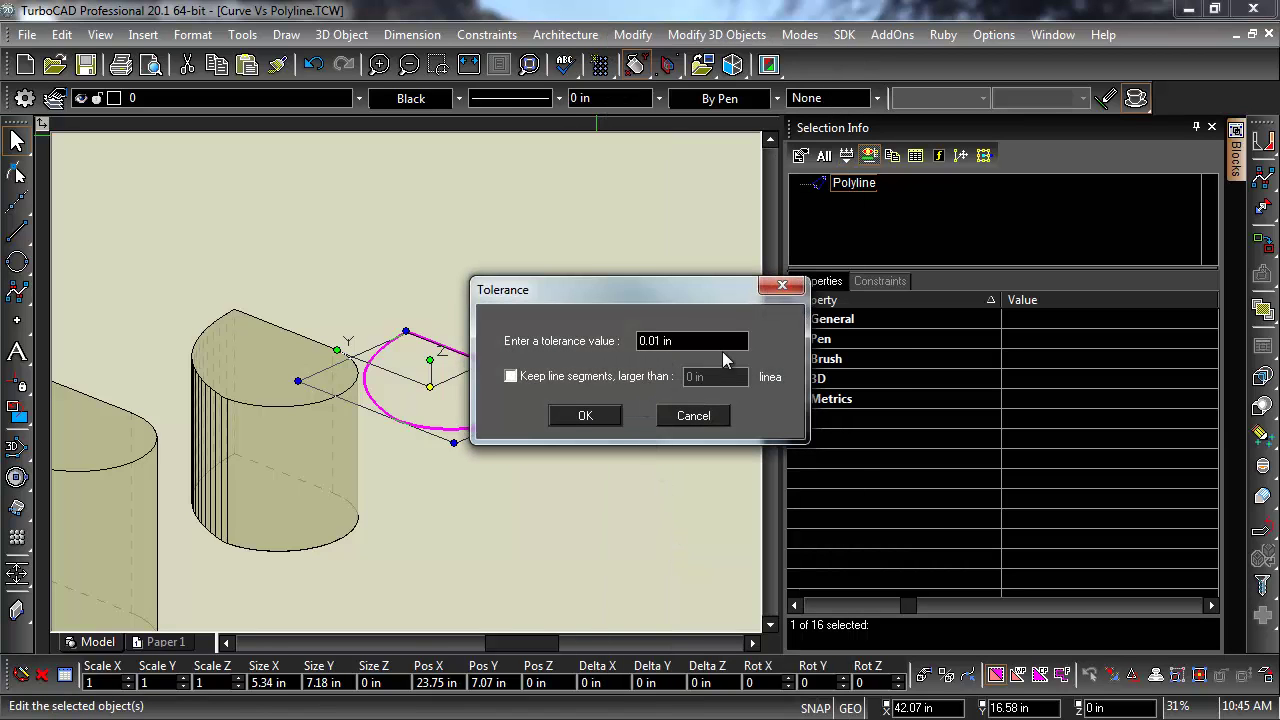
pyautogui.click(511, 376)
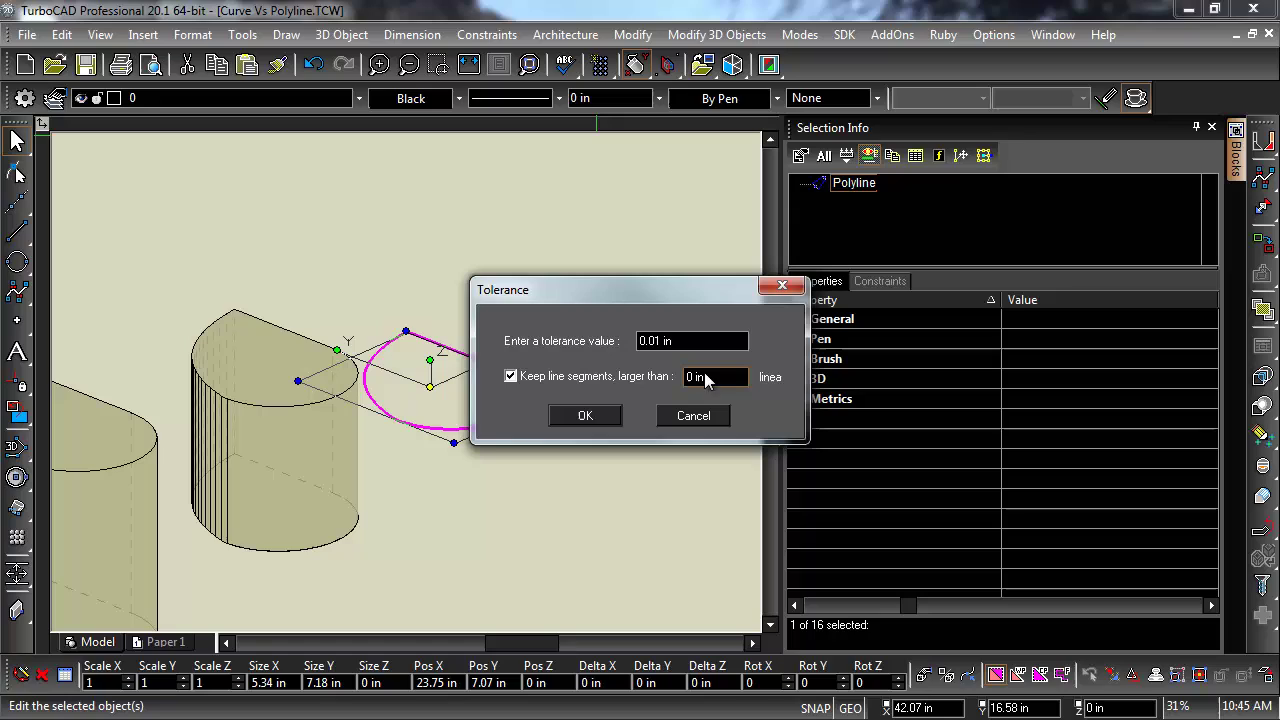
pyautogui.write('.01')
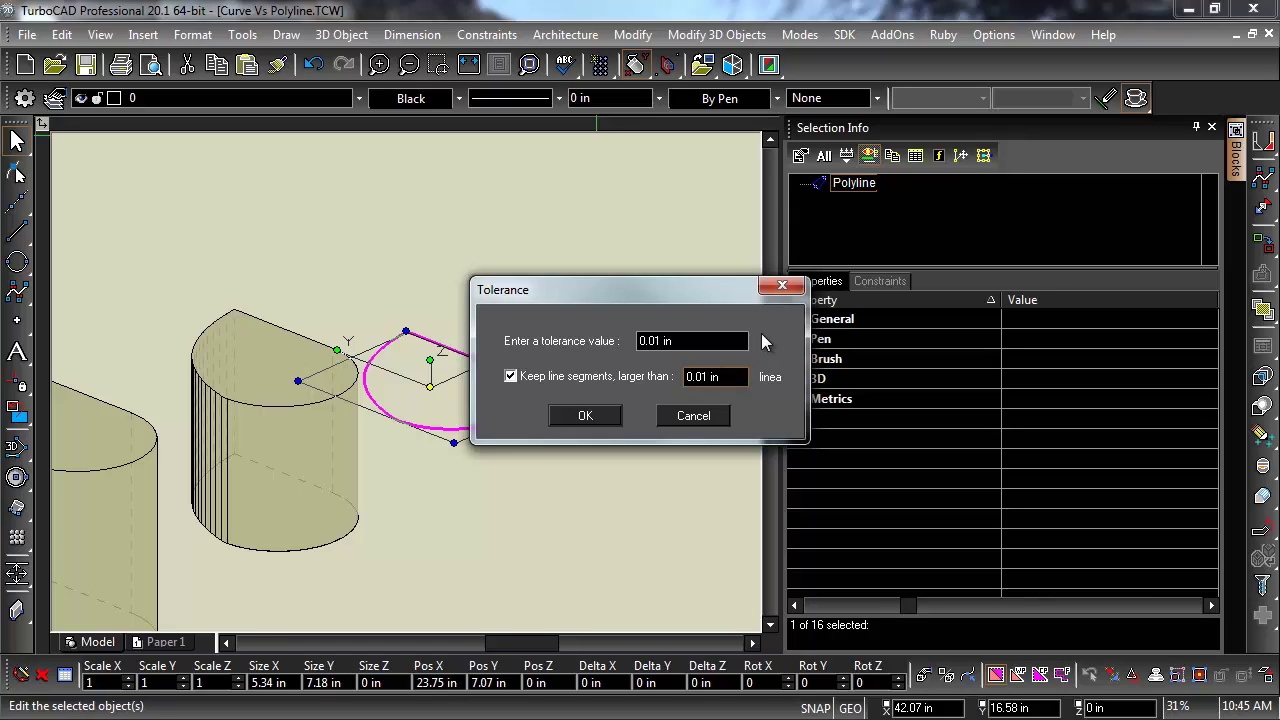
pyautogui.press('BackSpace')
pyautogui.press('BackSpace')
pyautogui.press('BackSpace')
pyautogui.write('.1')
pyautogui.click(606, 413)
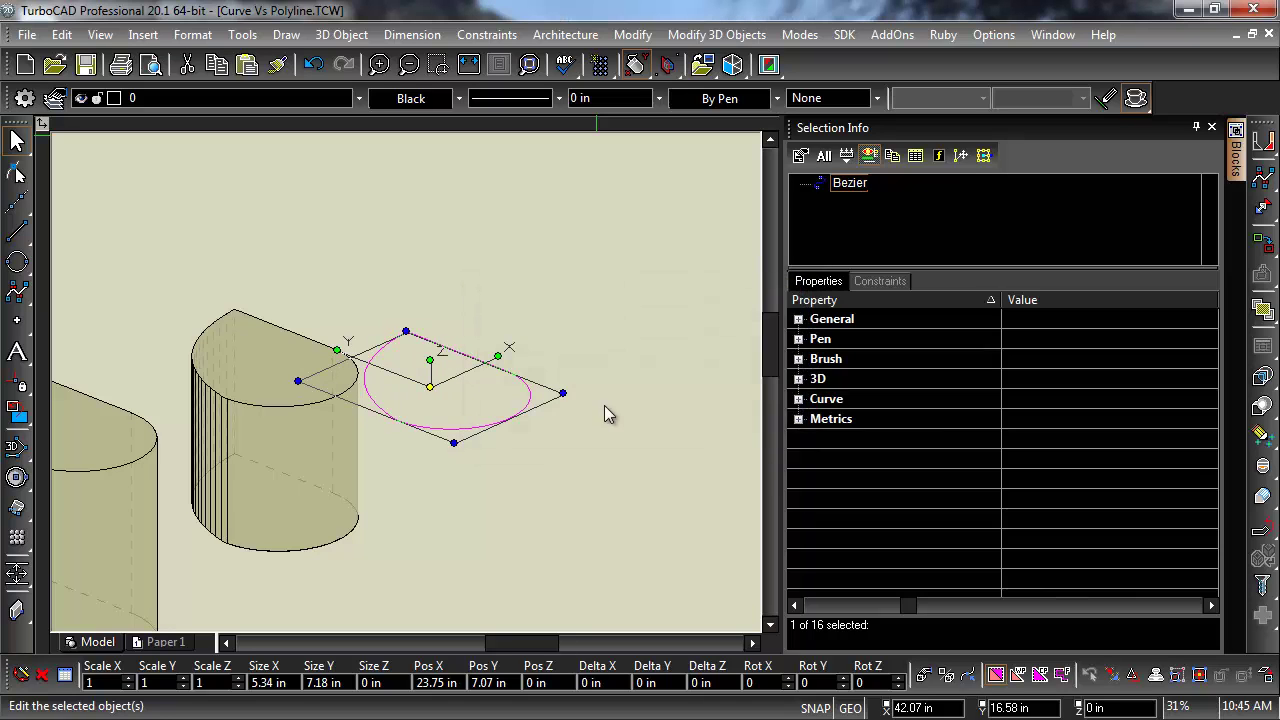
pyautogui.click(468, 255)
pyautogui.click(454, 362)
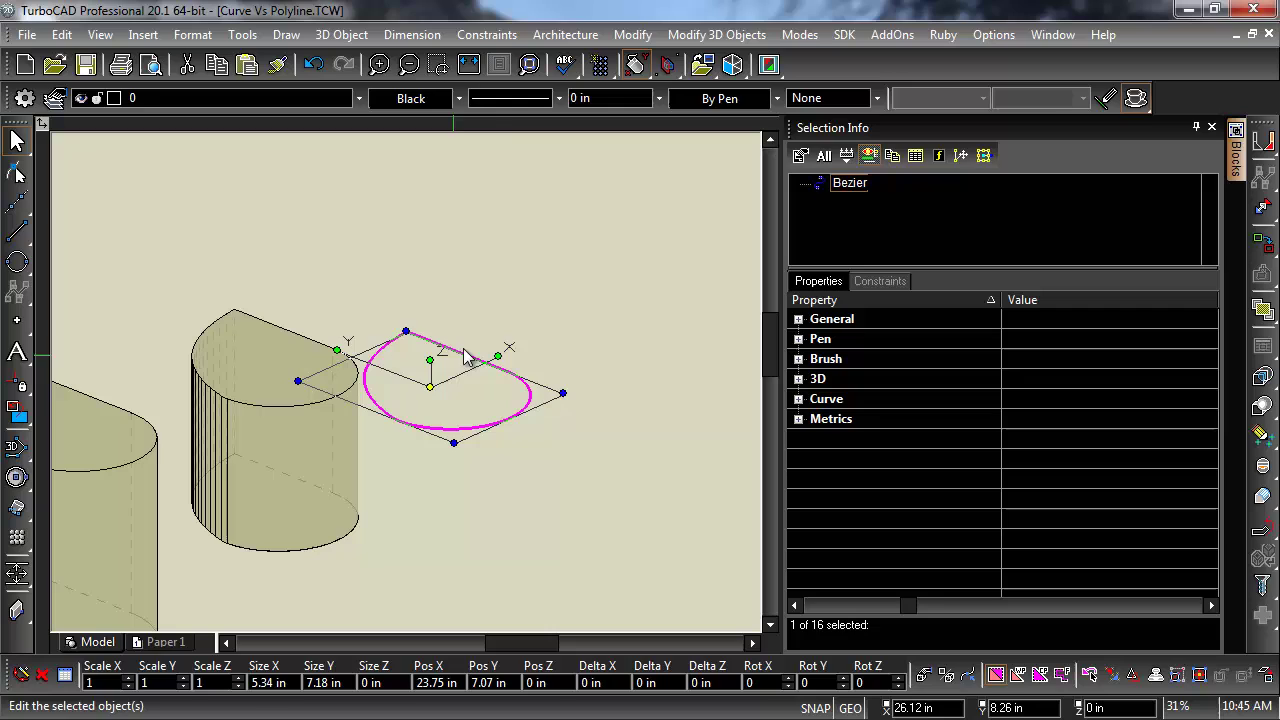
pyautogui.click(514, 296)
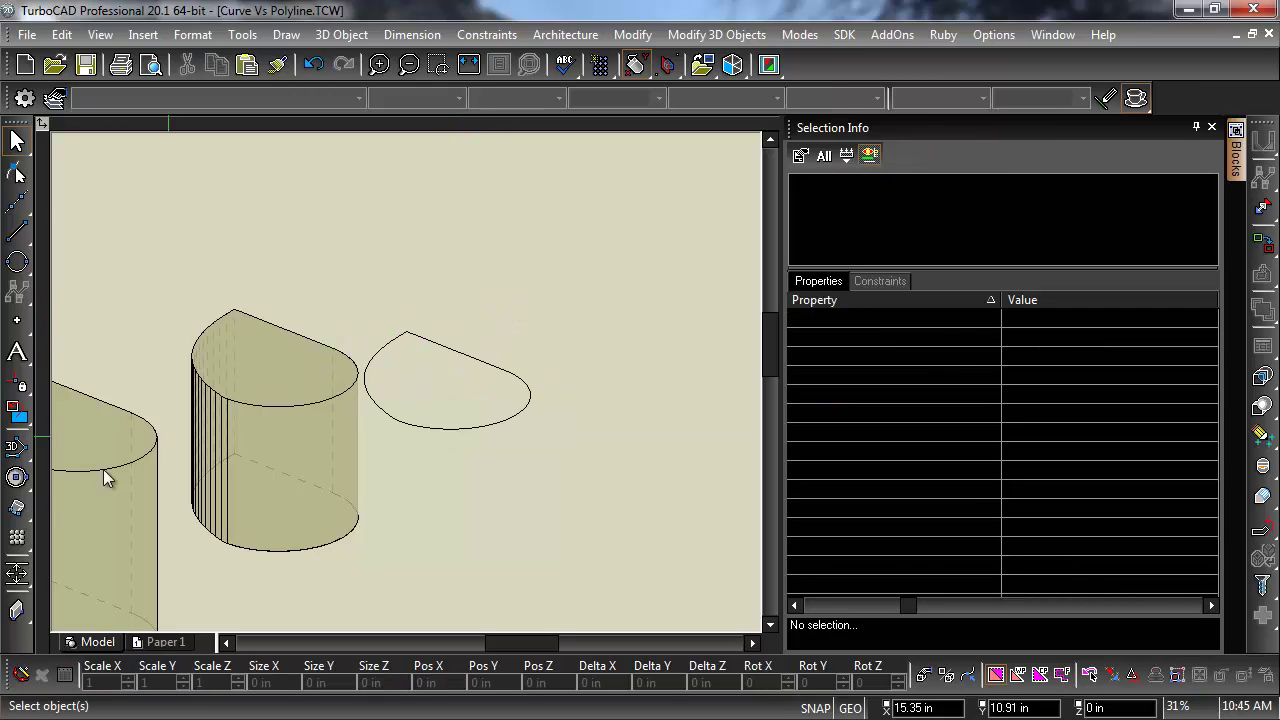
pyautogui.click(16, 507)
pyautogui.click(384, 353)
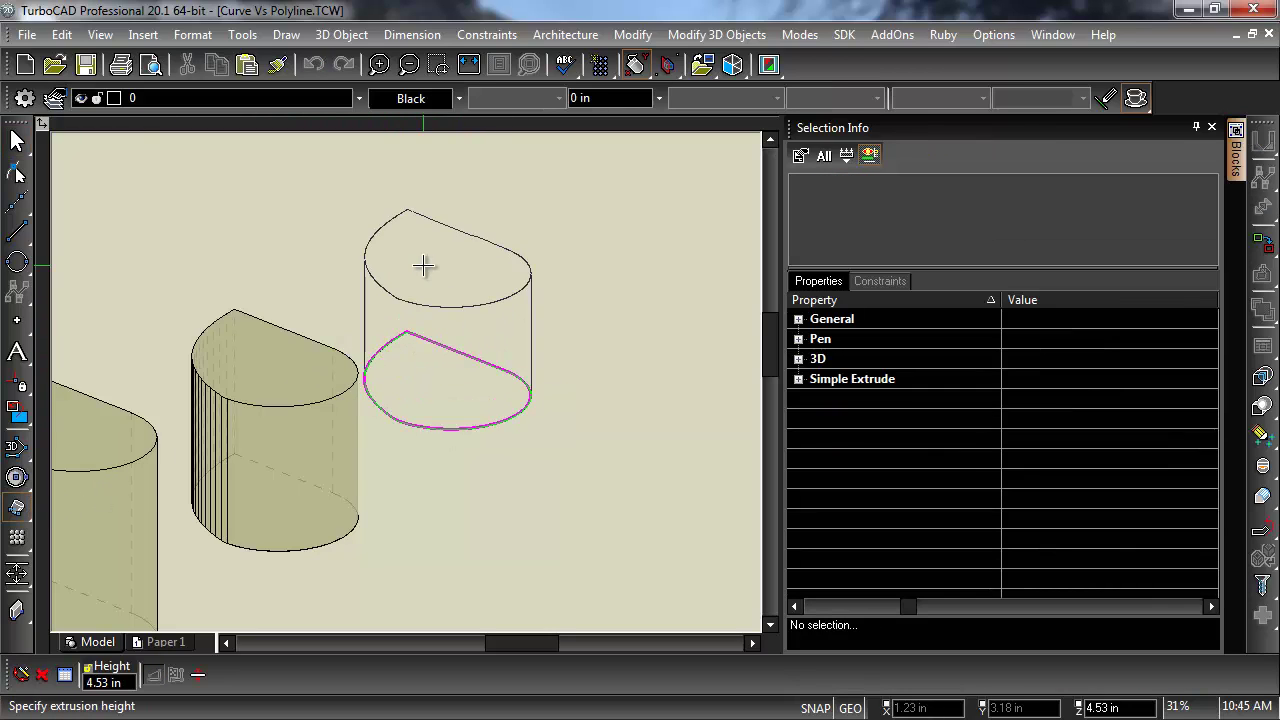
pyautogui.click(417, 282)
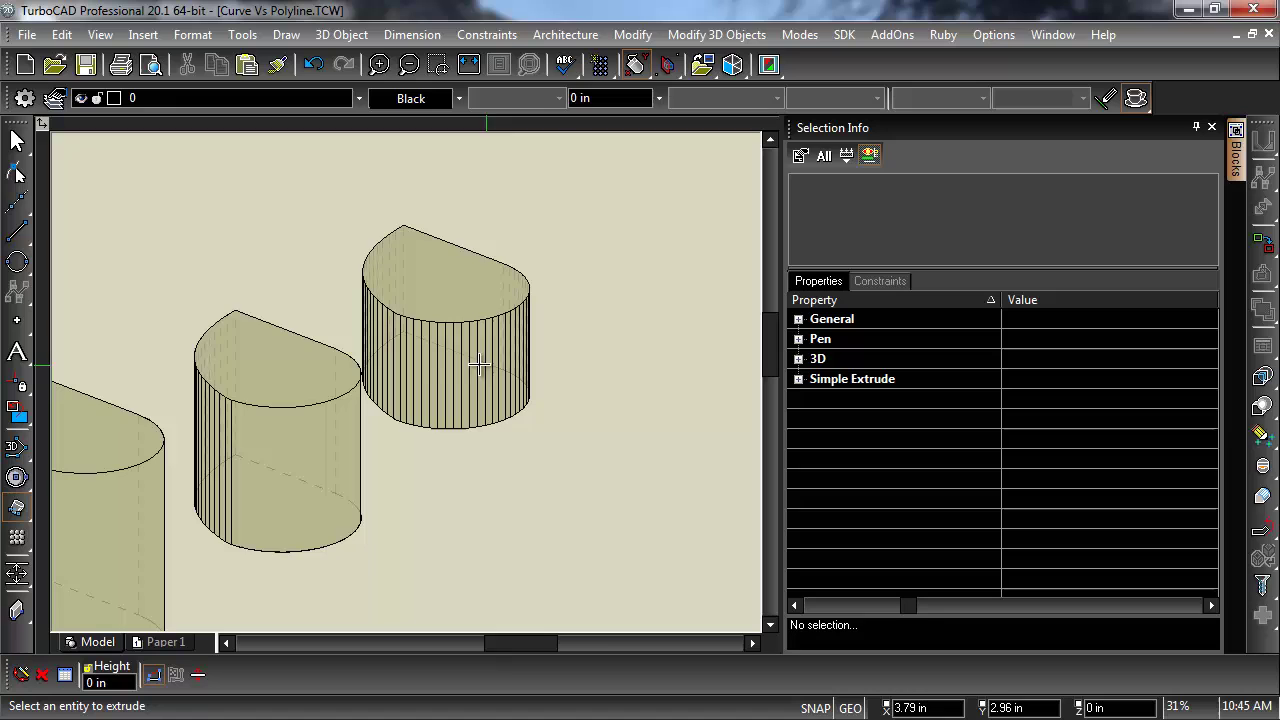
pyautogui.scroll(3, 429, 380)
pyautogui.scroll(-3, 431, 380)
pyautogui.scroll(5, 431, 382)
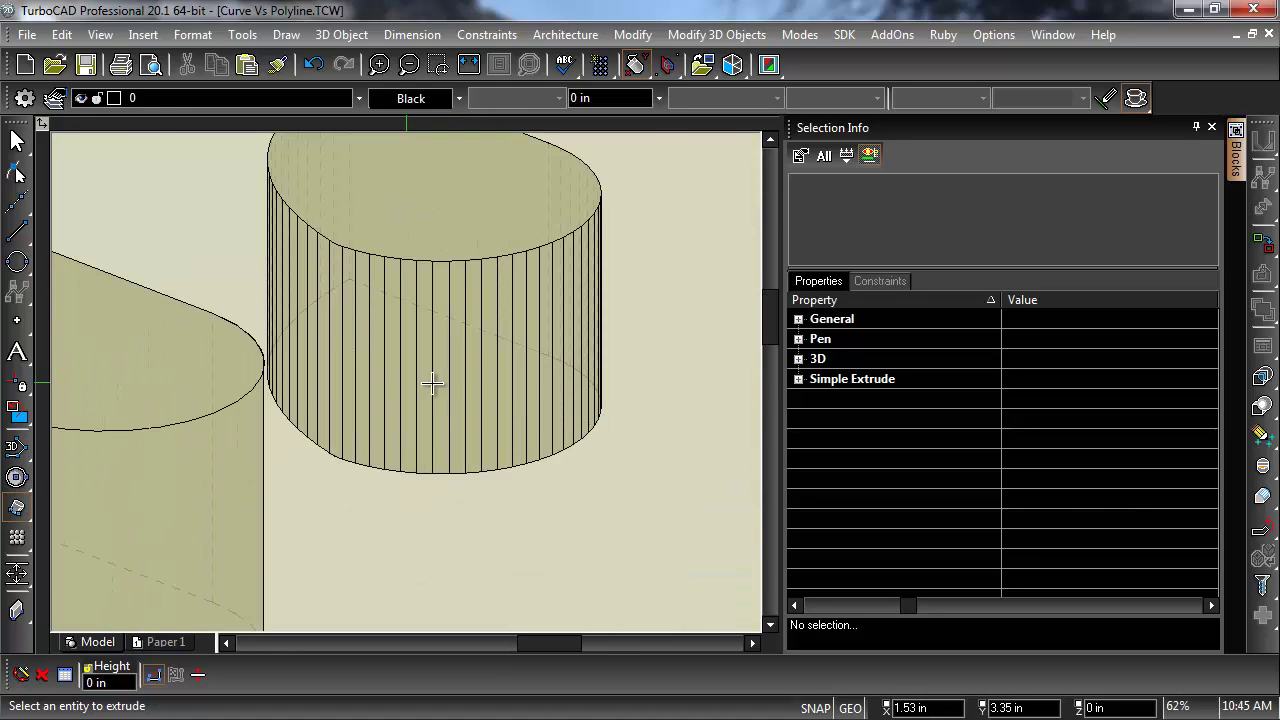
pyautogui.scroll(-2, 431, 382)
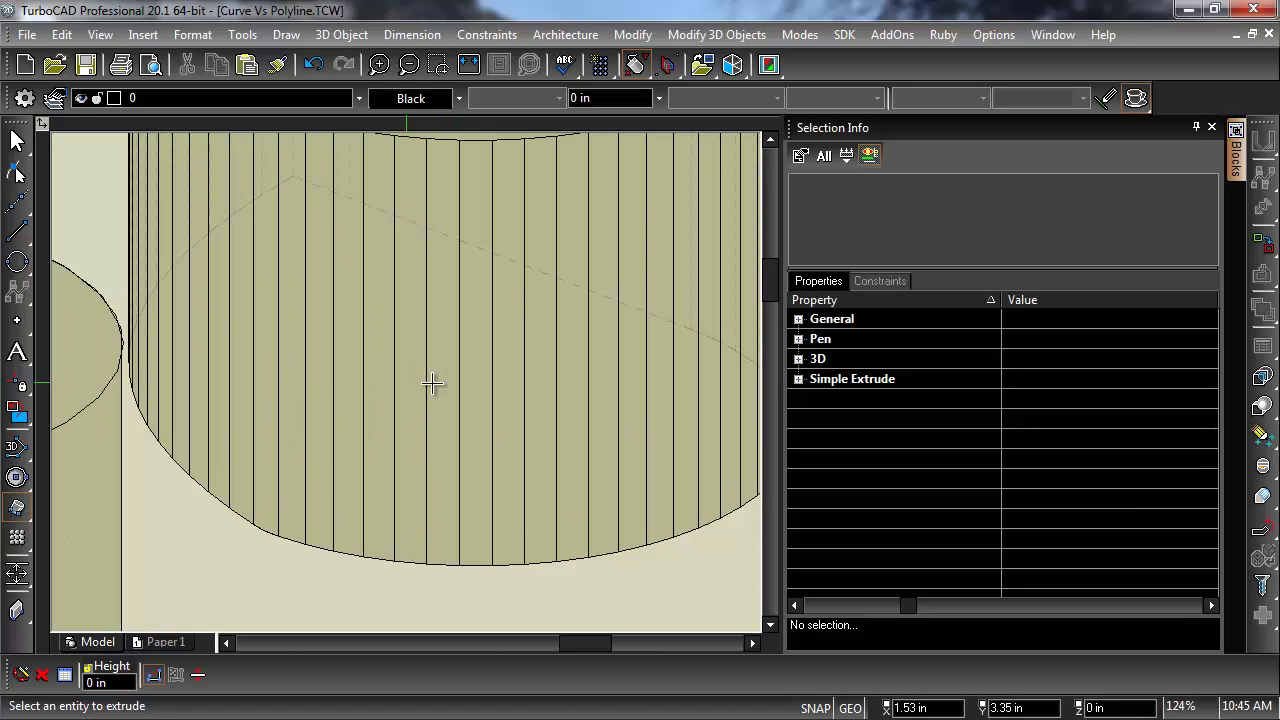
pyautogui.hotkey('ctrl', 'z')
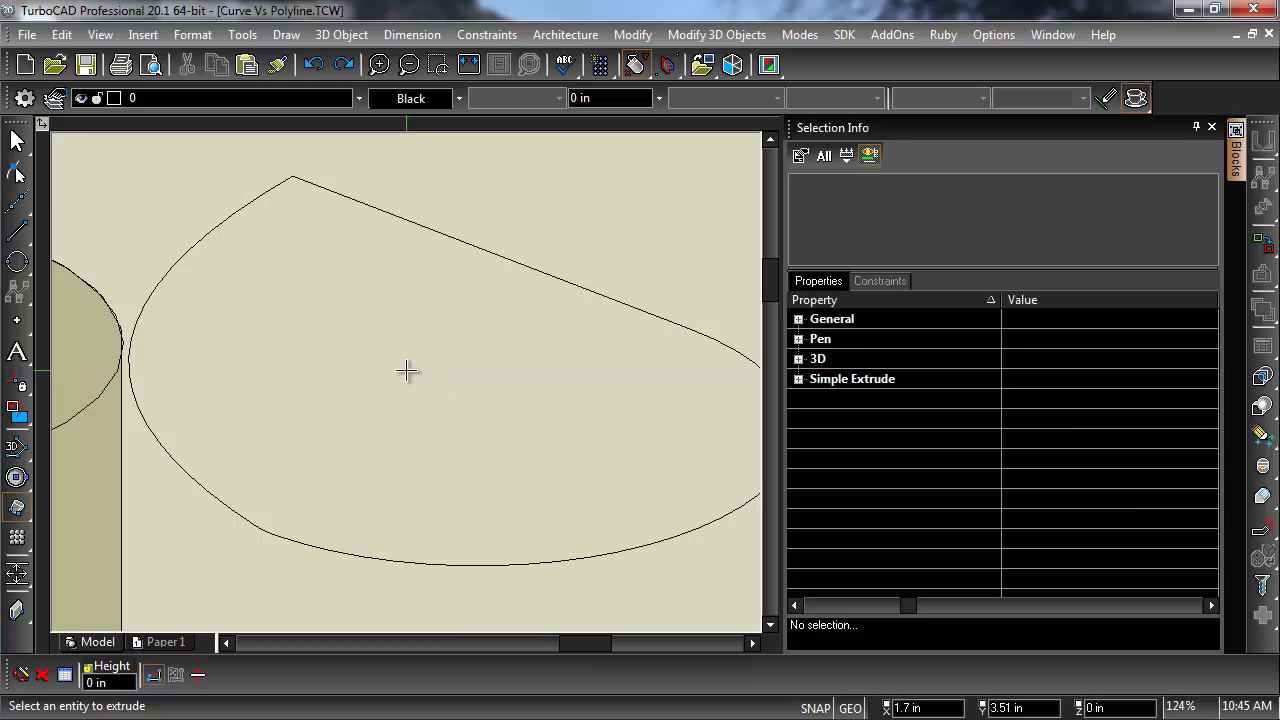
# - Undo the conversion and reconvert the polyline to a Bezier curve at 0.01 in, no kept segments
pyautogui.click(61, 34)
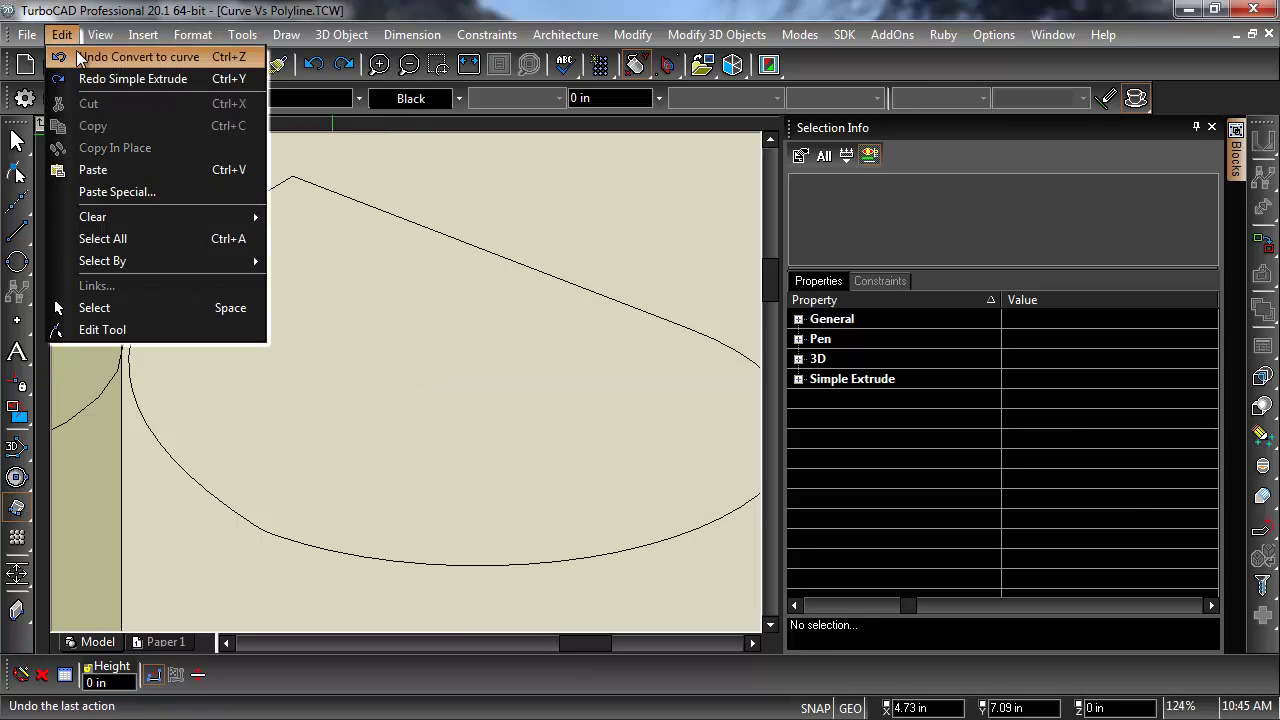
pyautogui.click(80, 56)
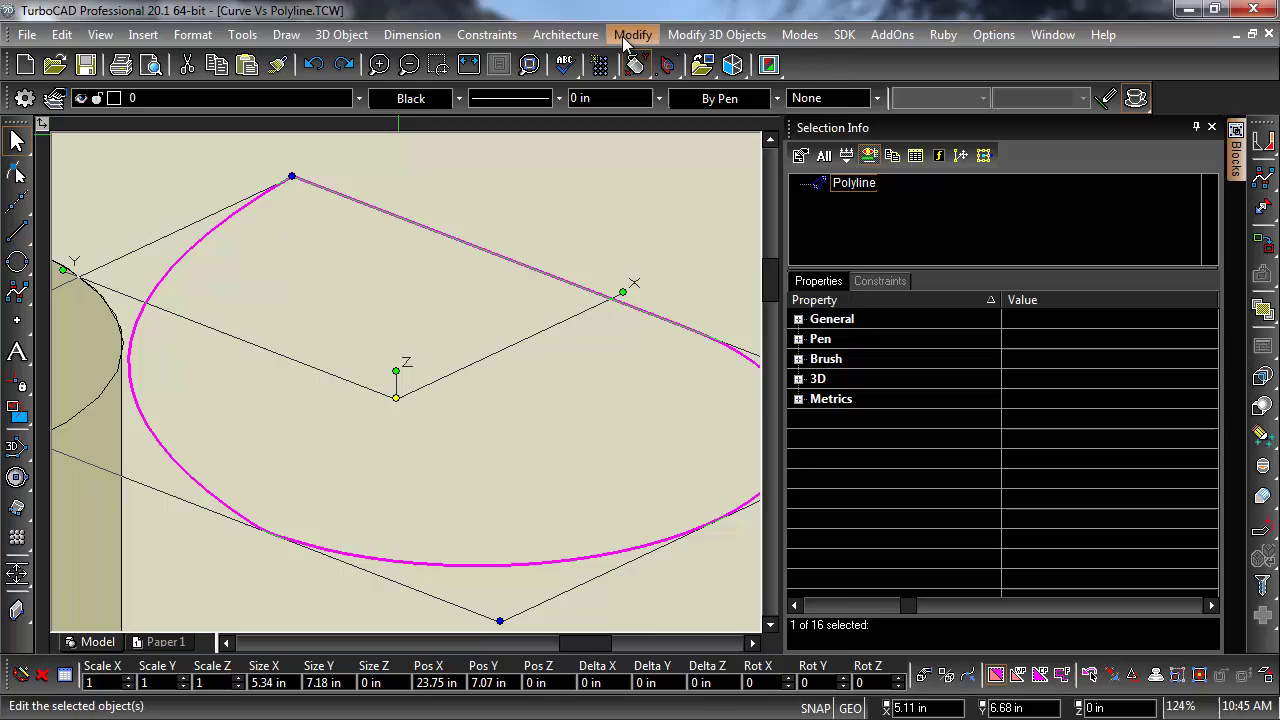
pyautogui.click(628, 37)
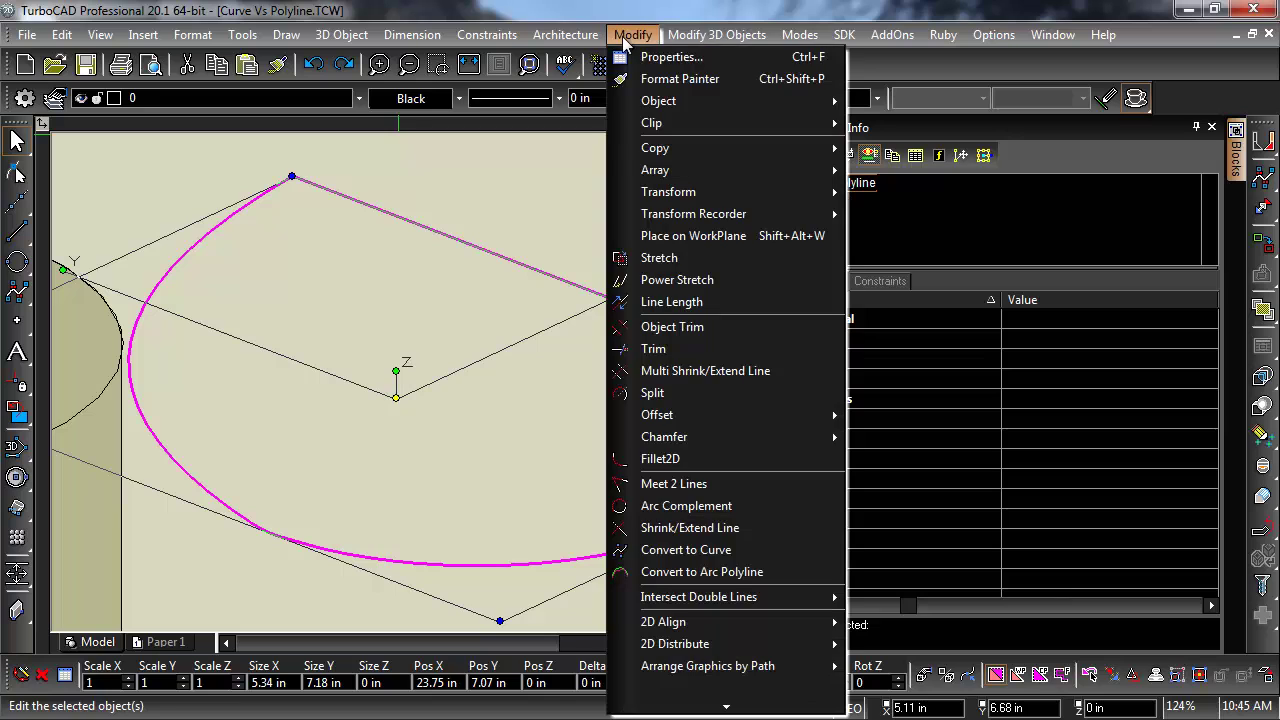
pyautogui.click(713, 554)
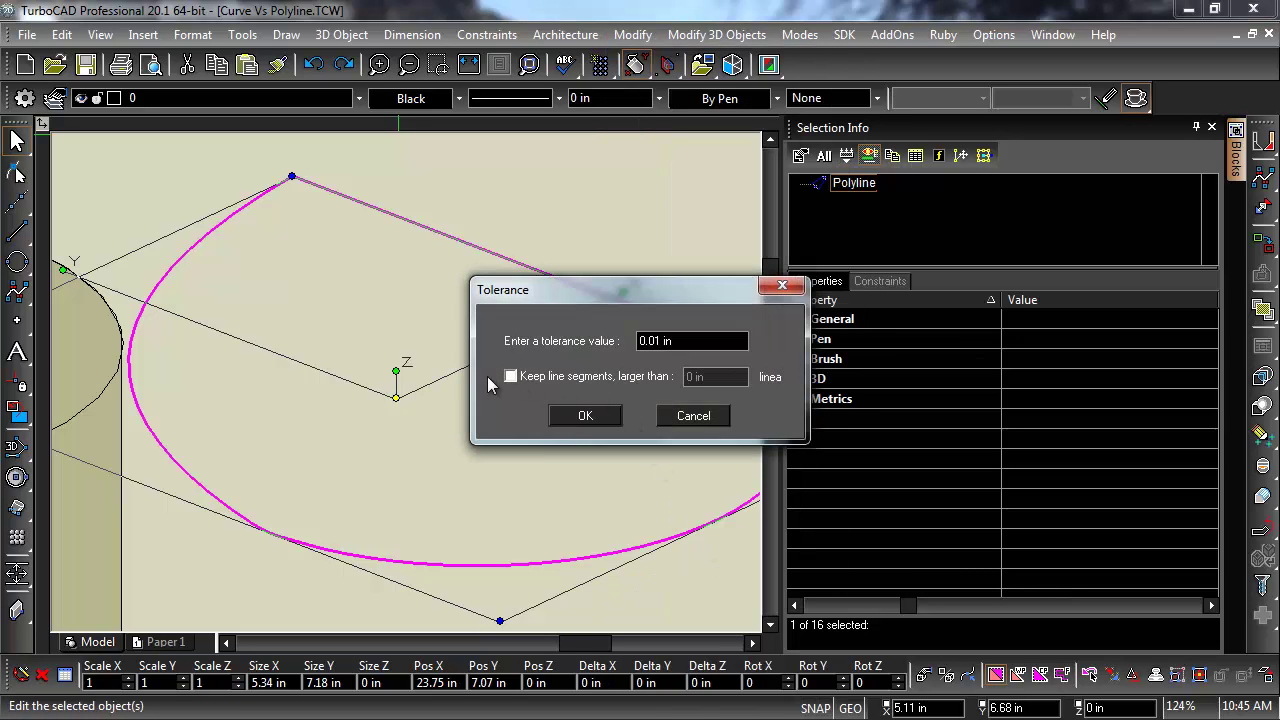
pyautogui.click(582, 415)
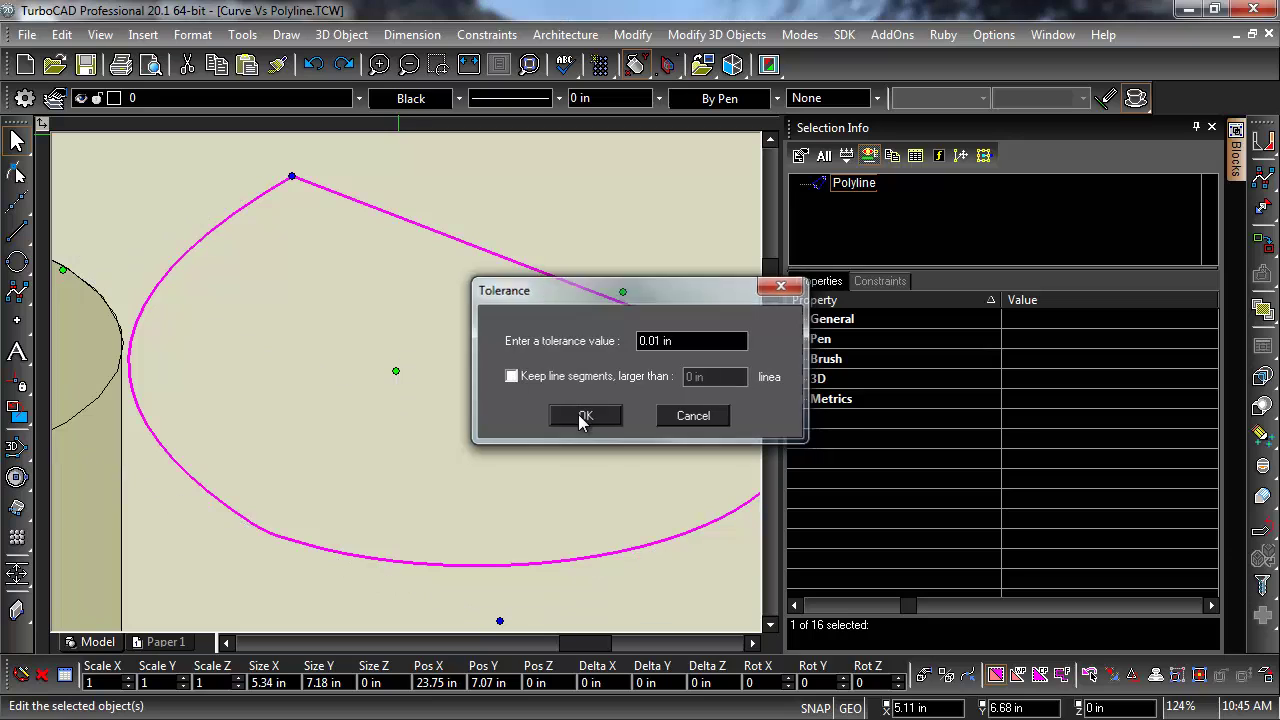
pyautogui.click(586, 209)
# - Extrude the upper-right Bezier curve upward into a third solid with Simple Extrude
pyautogui.click(16, 507)
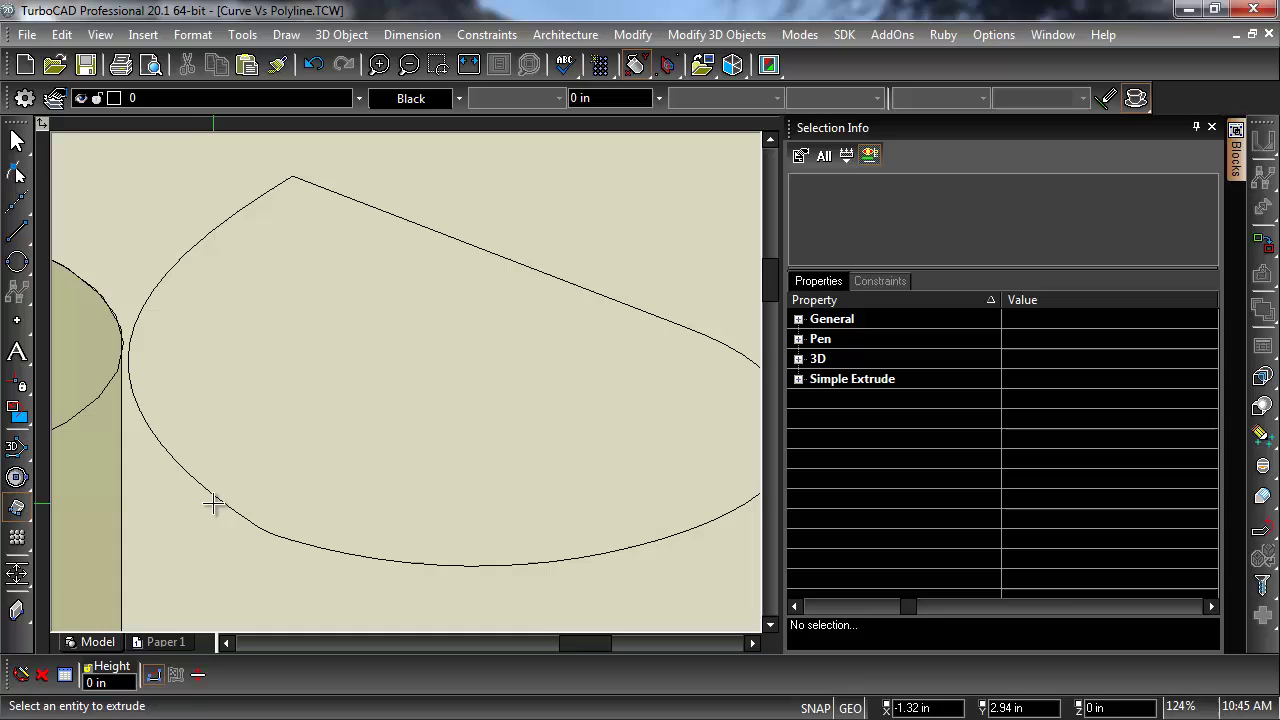
pyautogui.click(213, 503)
pyautogui.scroll(-8, 251, 409)
pyautogui.click(426, 327)
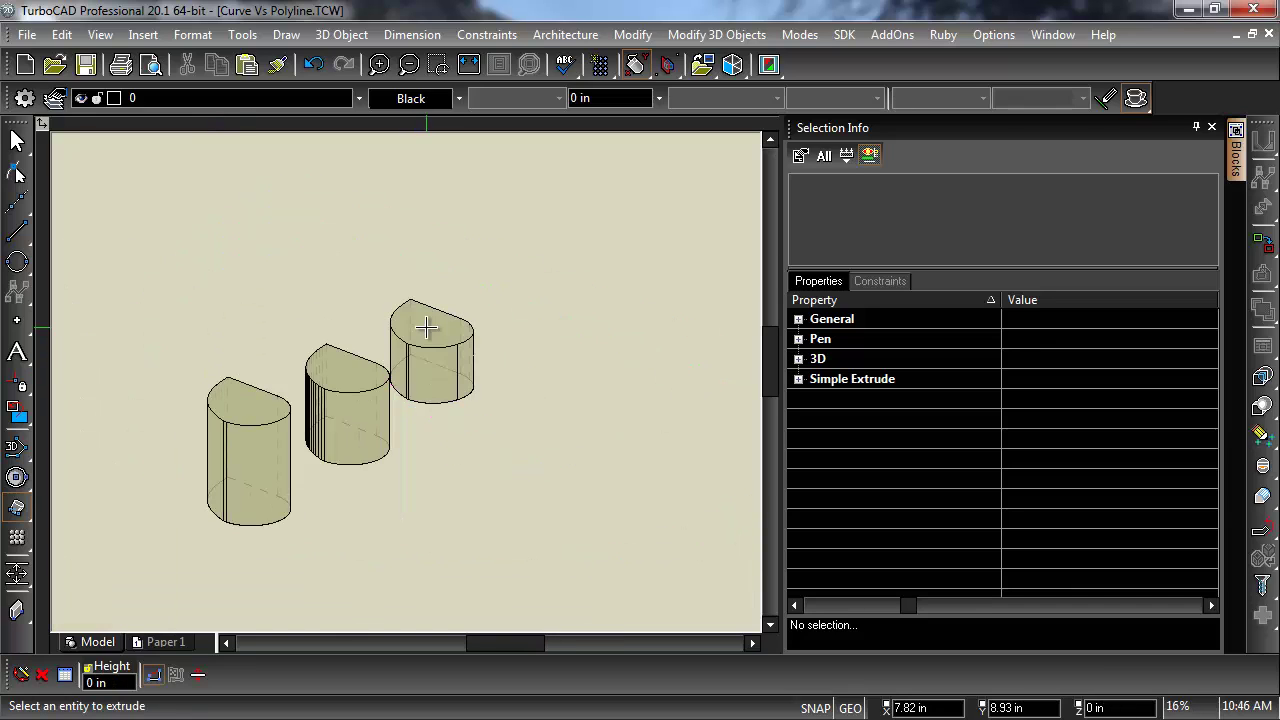
# - Zoom in and out to compare the smooth and faceted sides of the three solids
pyautogui.scroll(6, 431, 366)
pyautogui.scroll(-1, 465, 432)
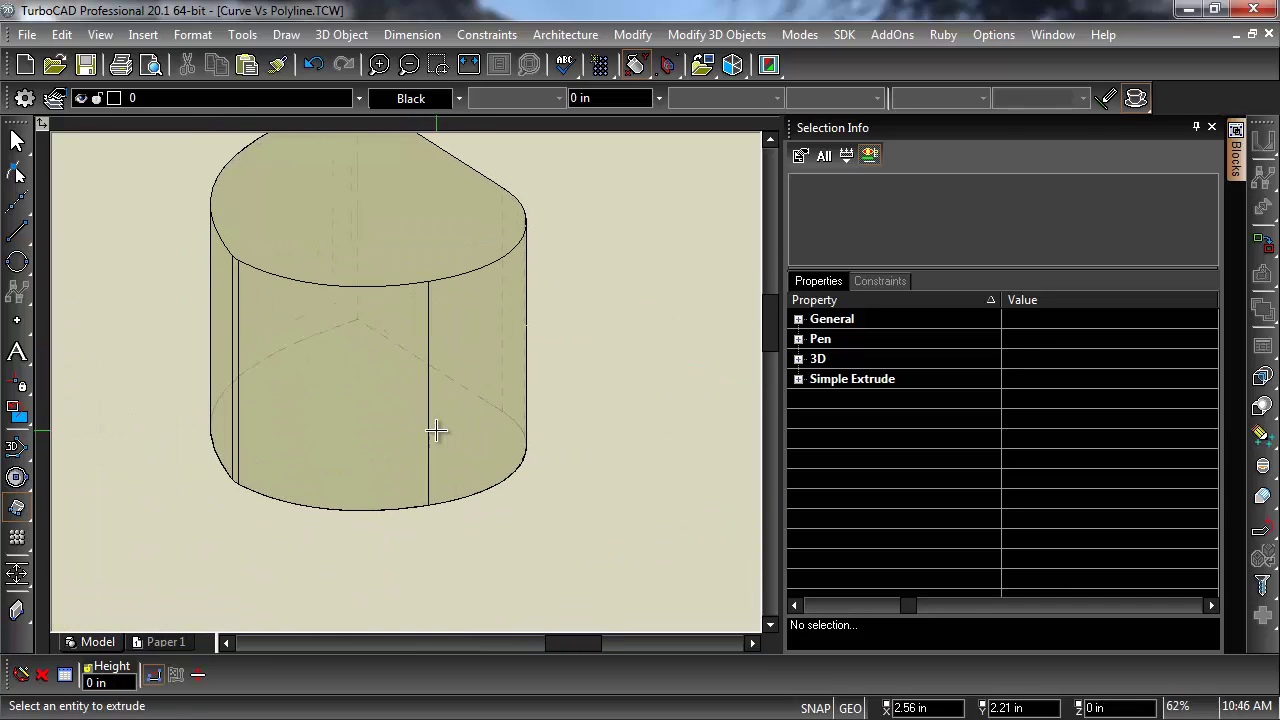
pyautogui.scroll(-5, 370, 385)
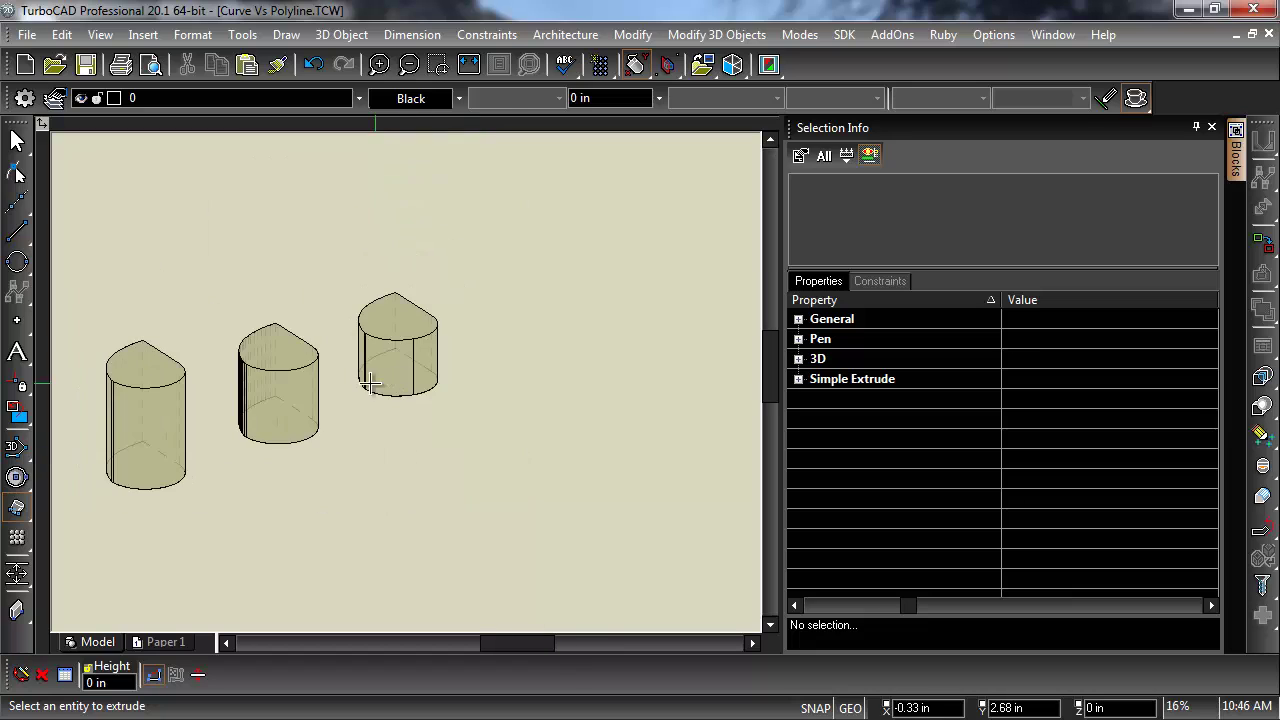
pyautogui.scroll(5, 155, 428)
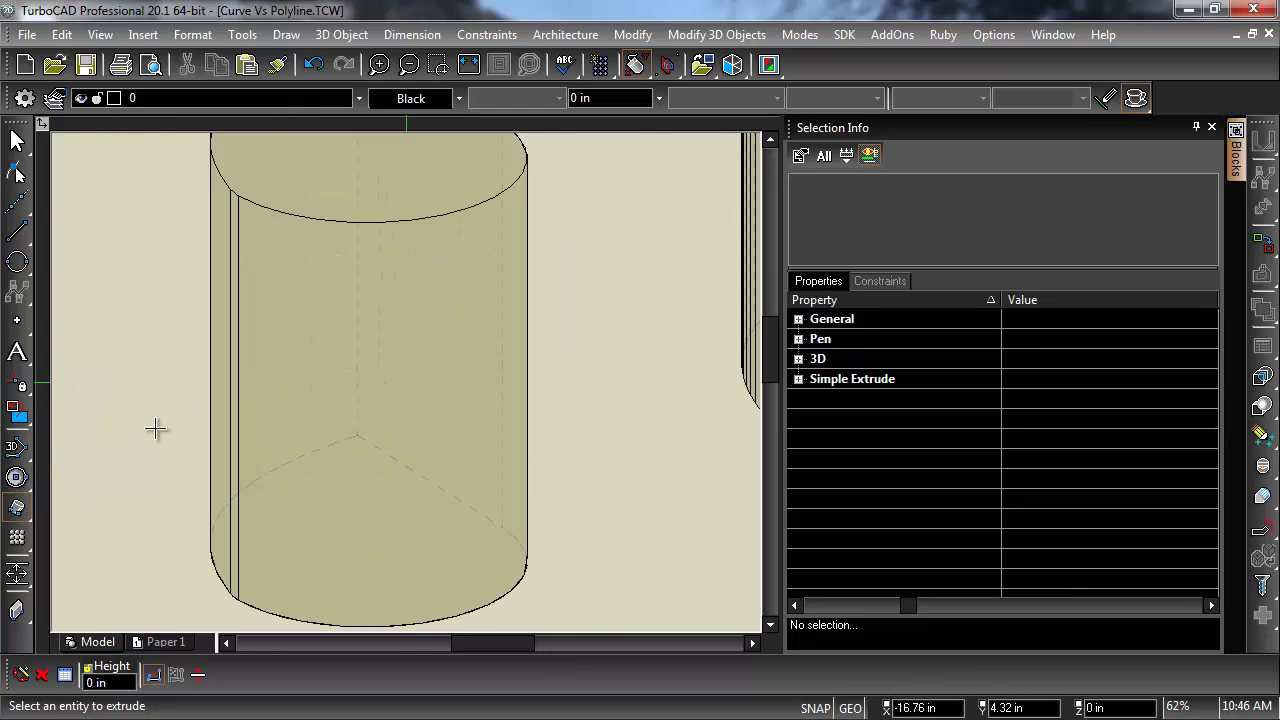
pyautogui.scroll(-5, 155, 428)
pyautogui.scroll(2, 408, 382)
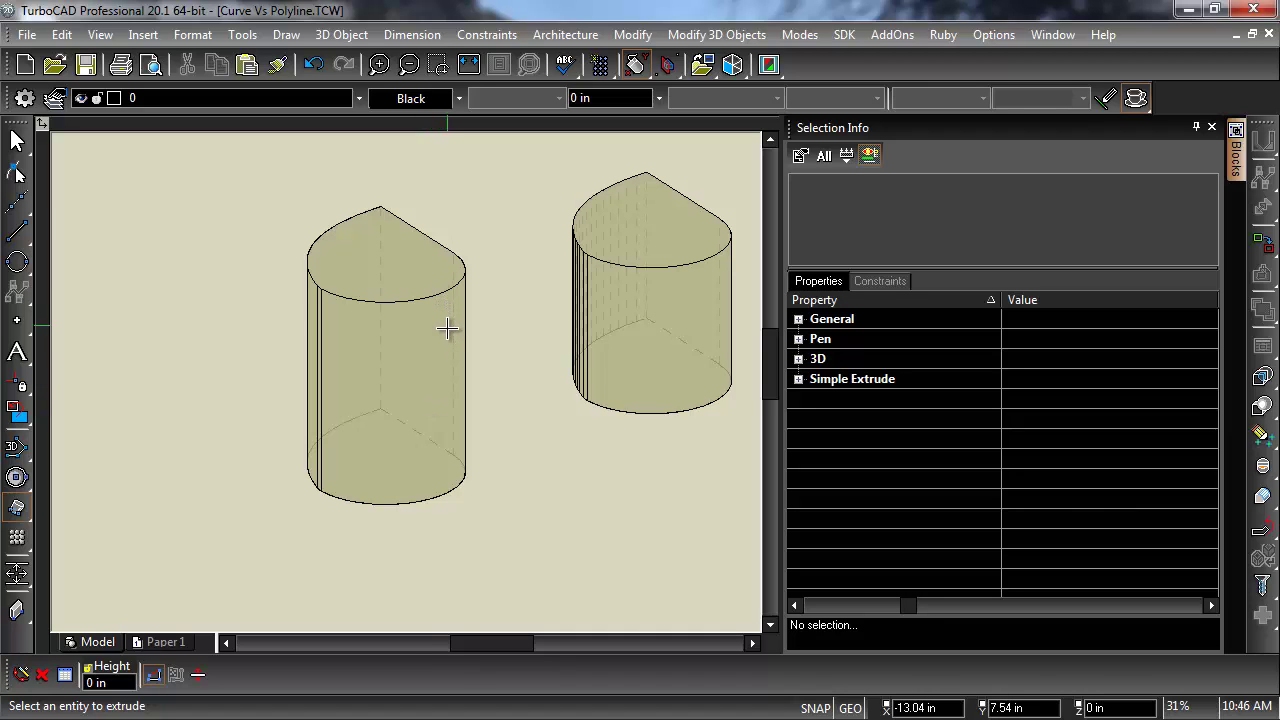
pyautogui.scroll(-5, 471, 331)
pyautogui.scroll(8, 500, 360)
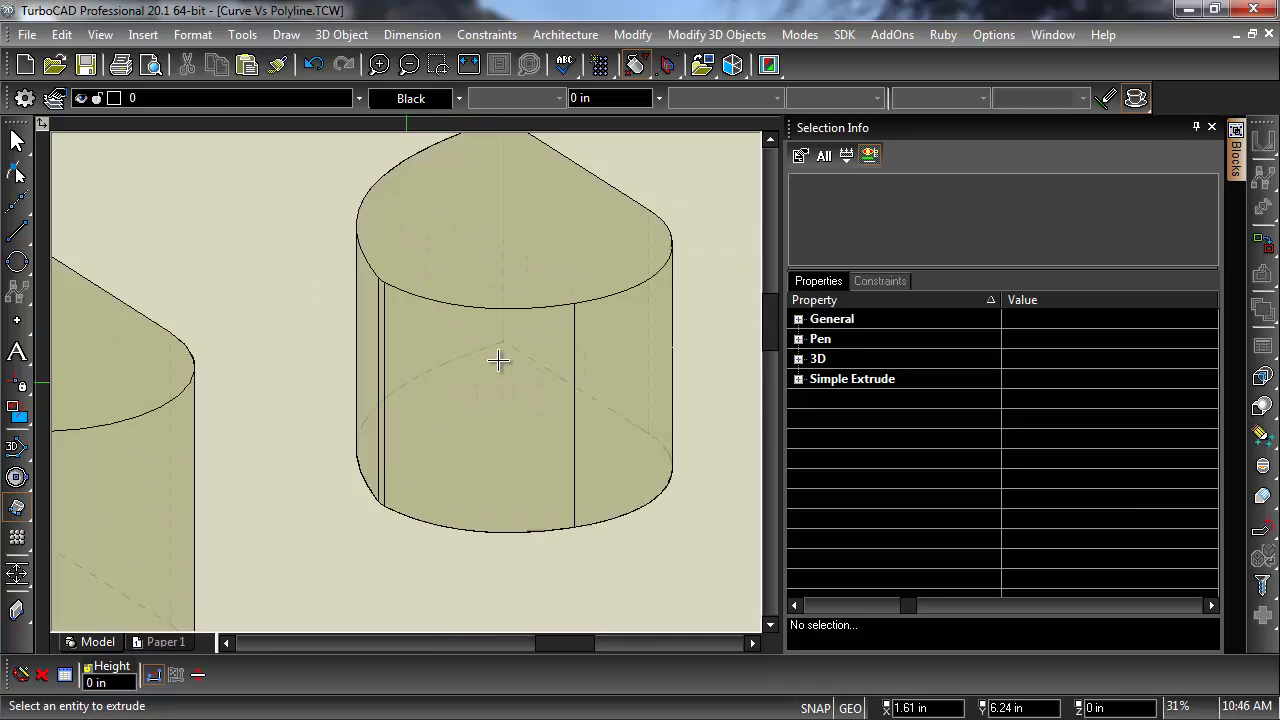
pyautogui.scroll(-2, 500, 363)
pyautogui.scroll(-4, 408, 380)
pyautogui.scroll(4, 408, 380)
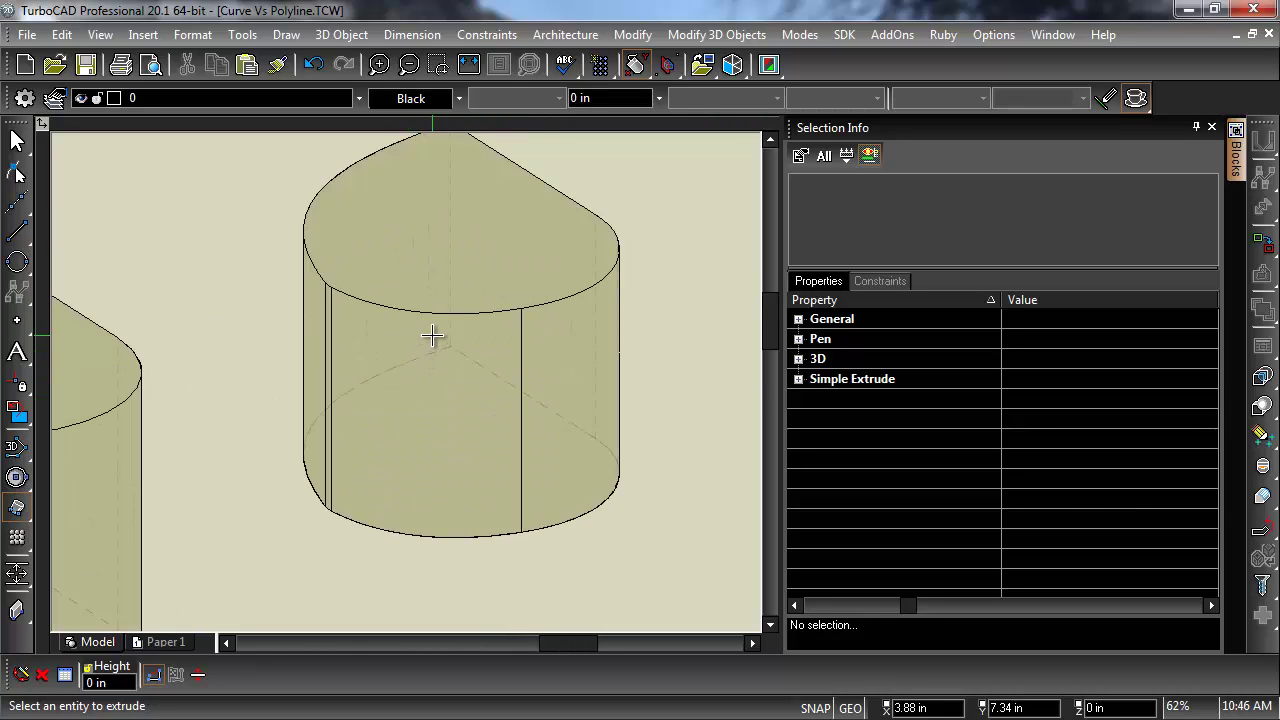